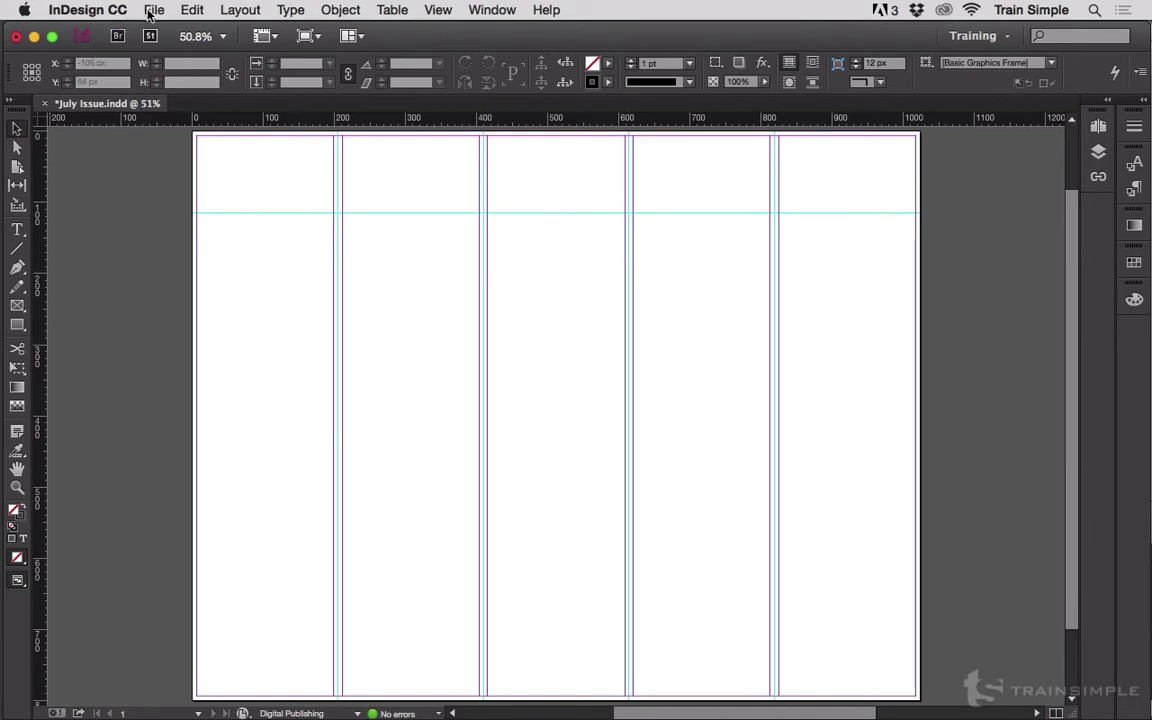
Place July Issue/Main Story.indd at the page's top-left, accepting the import, overset and missing-link prompts.
left_click(153, 10)
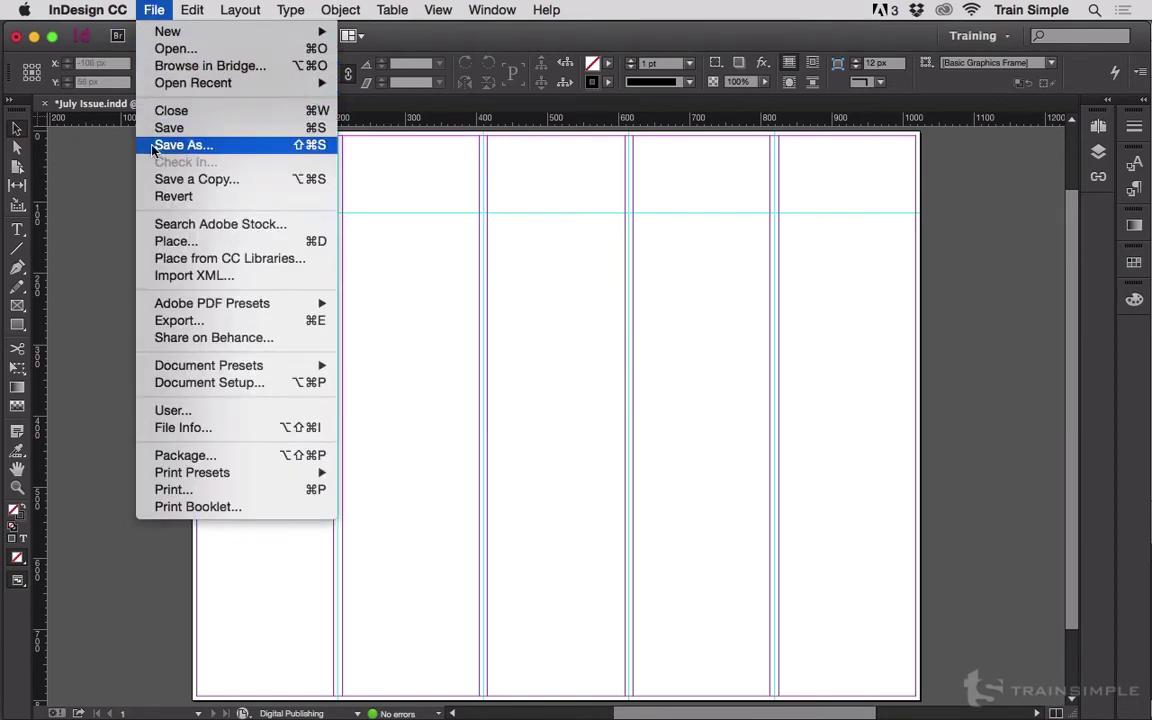
left_click(160, 243)
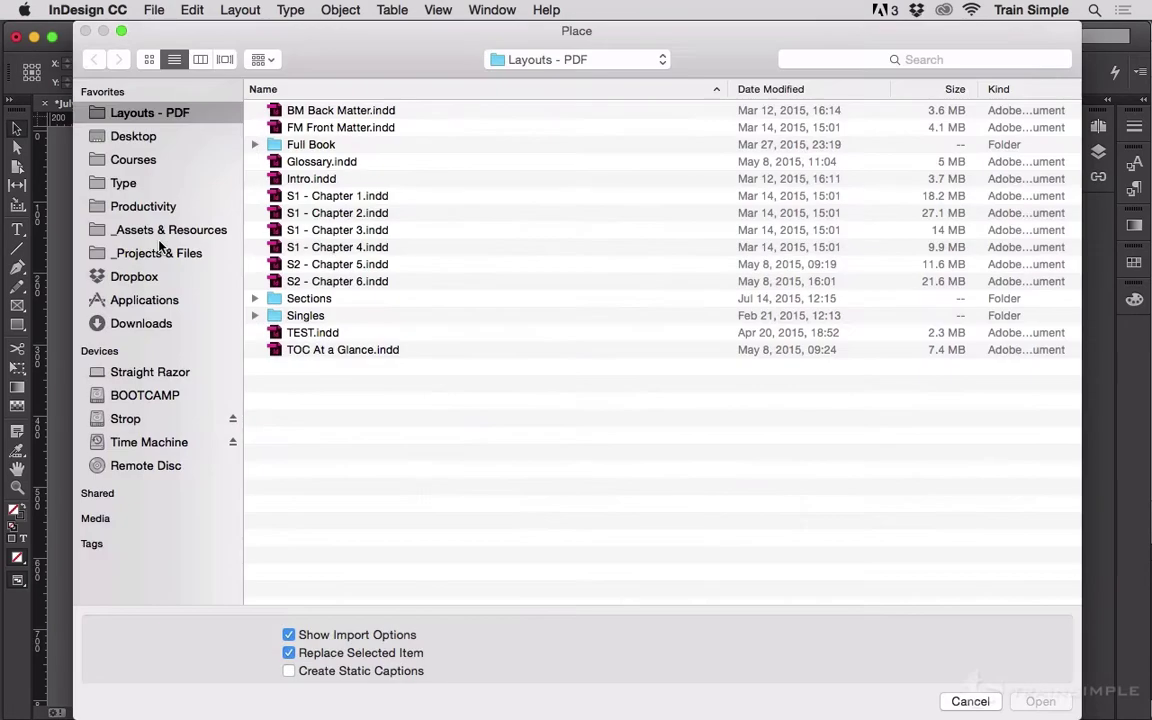
left_click(129, 140)
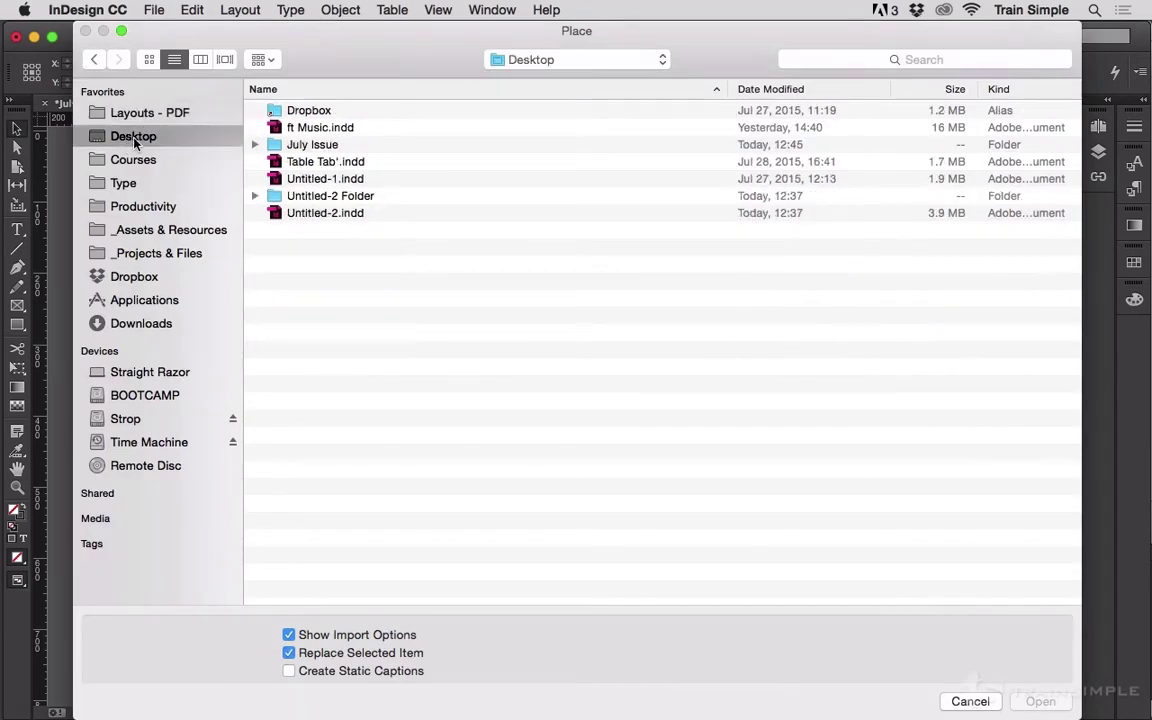
left_click(256, 145)
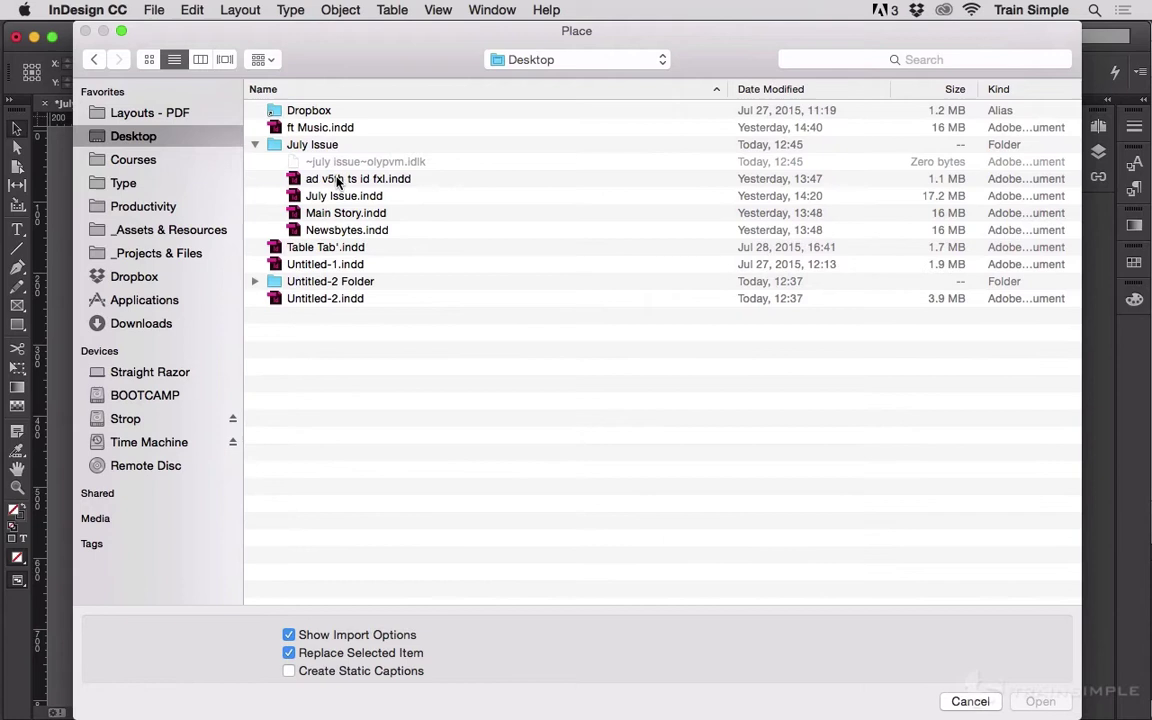
left_click(335, 213)
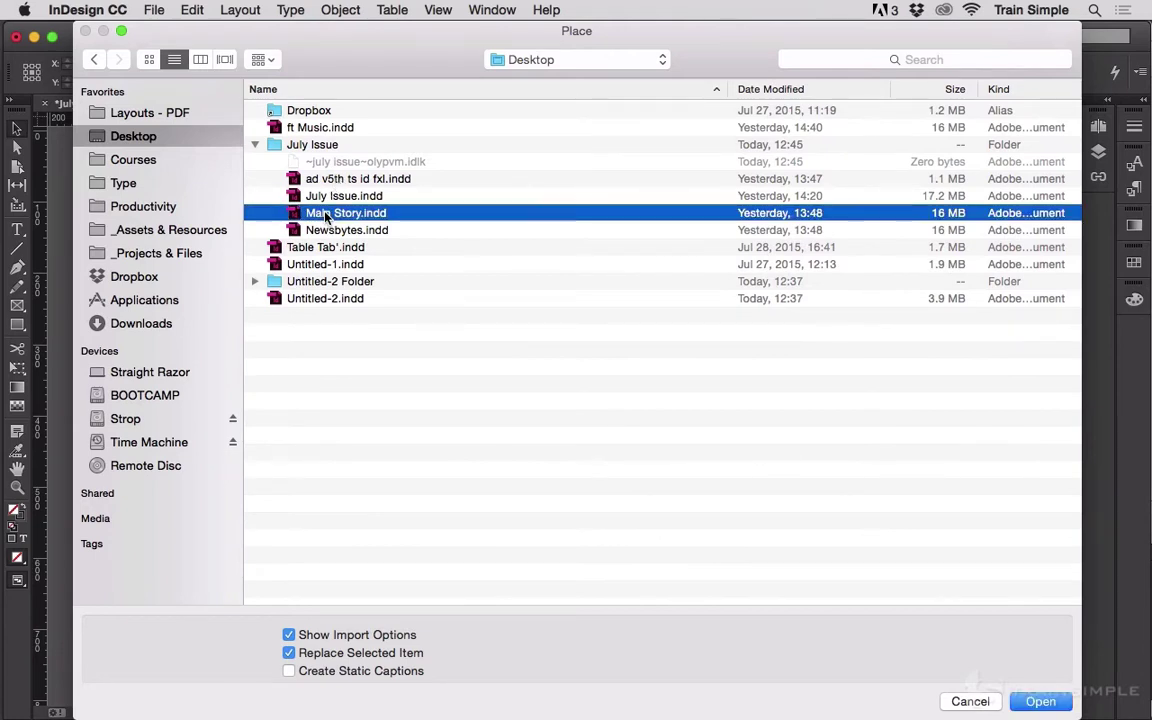
left_click(1038, 700)
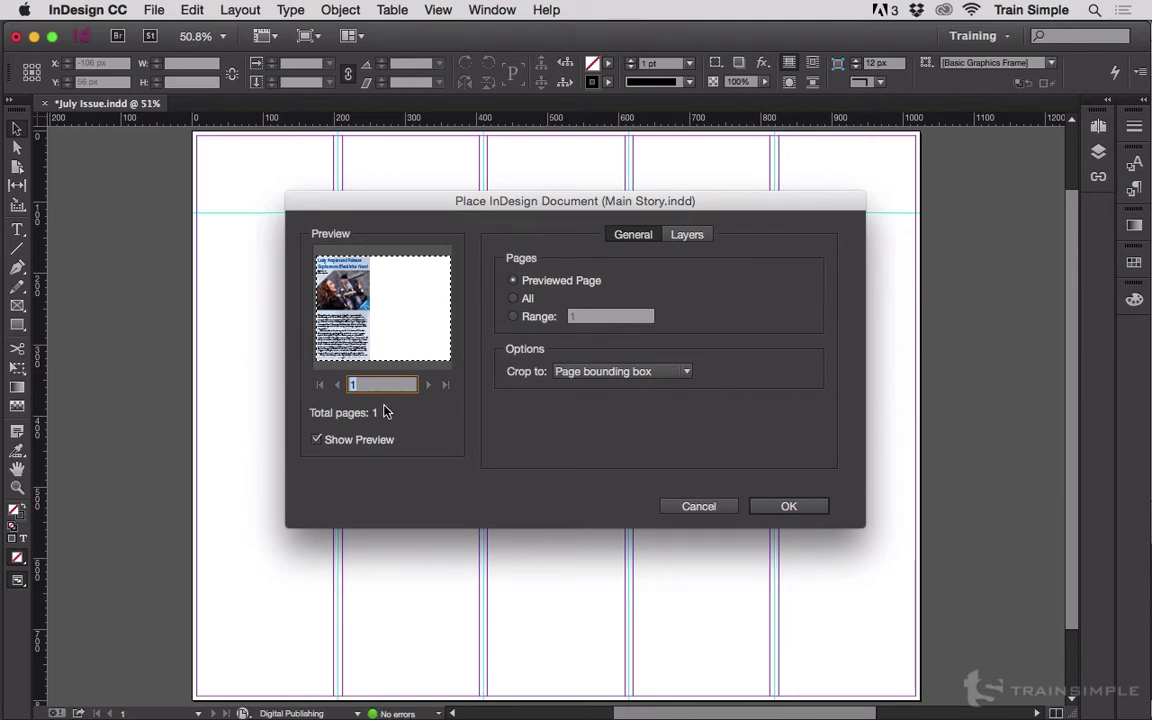
left_click(771, 504)
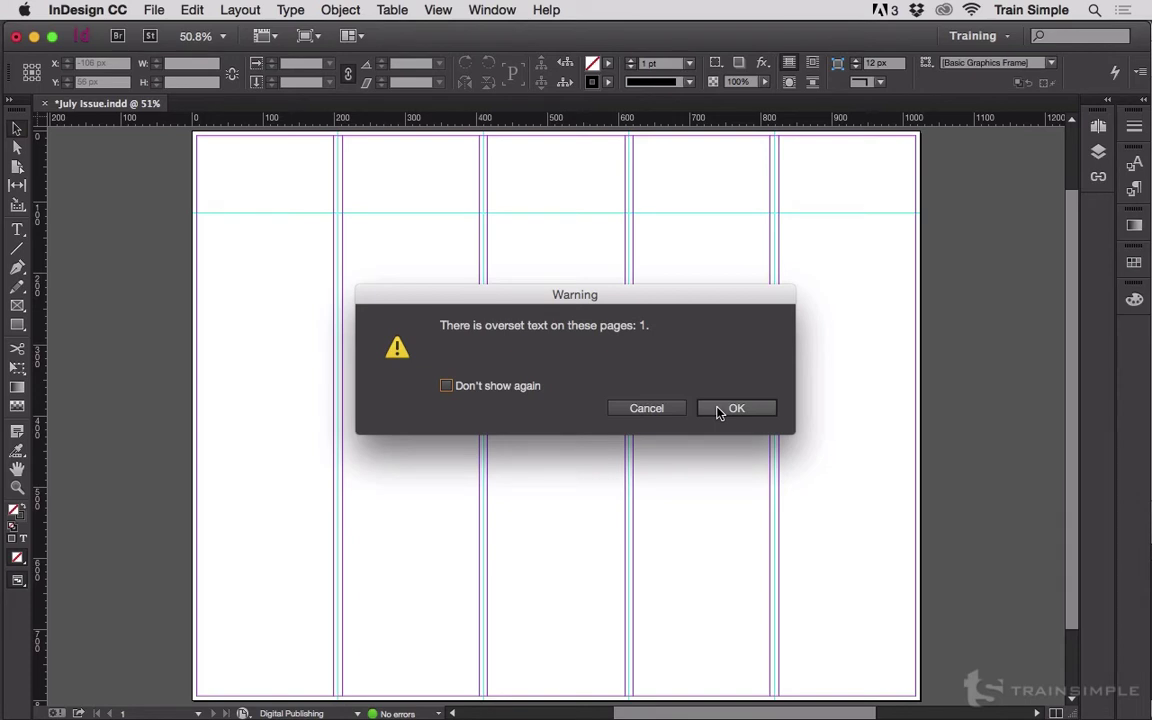
left_click(716, 410)
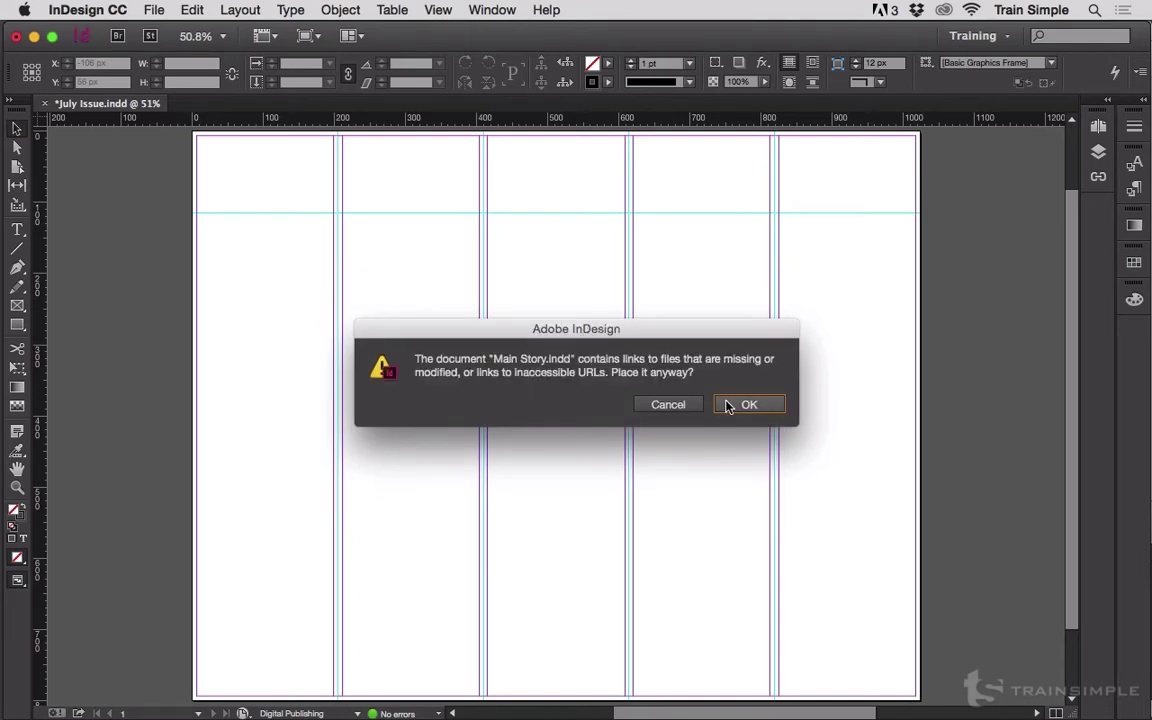
left_click(727, 406)
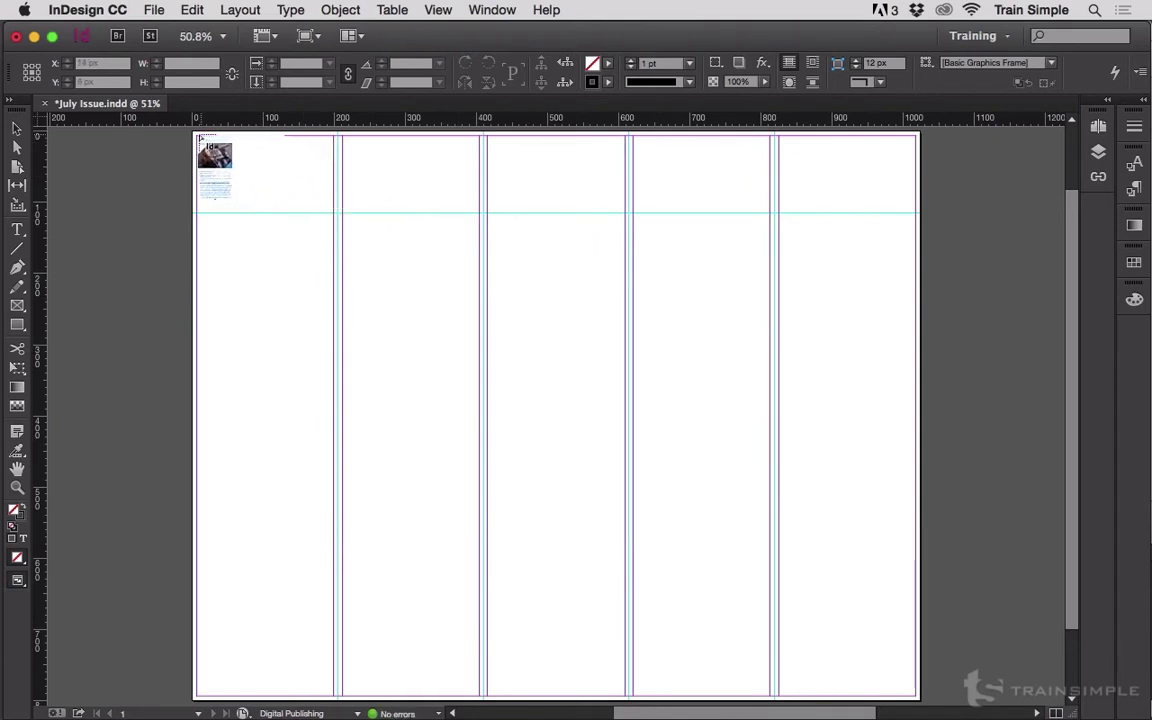
left_click(196, 134)
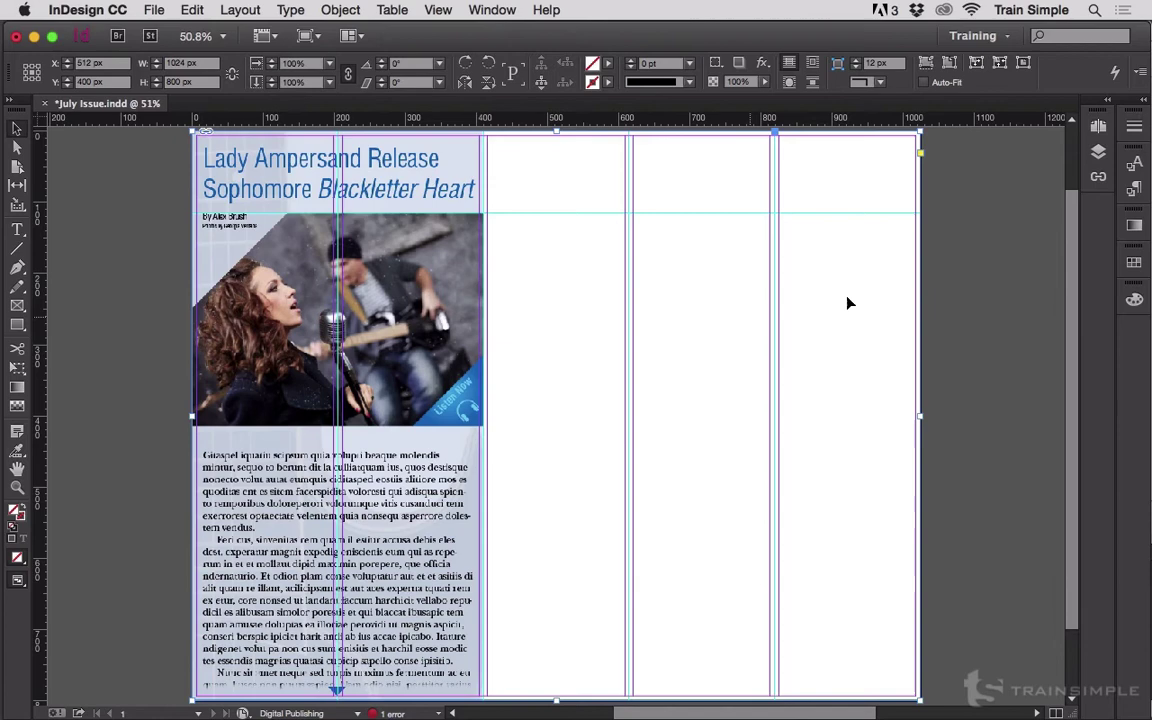
Place Newsbytes.indd at the page's top-left corner without showing import options.
left_click(176, 292)
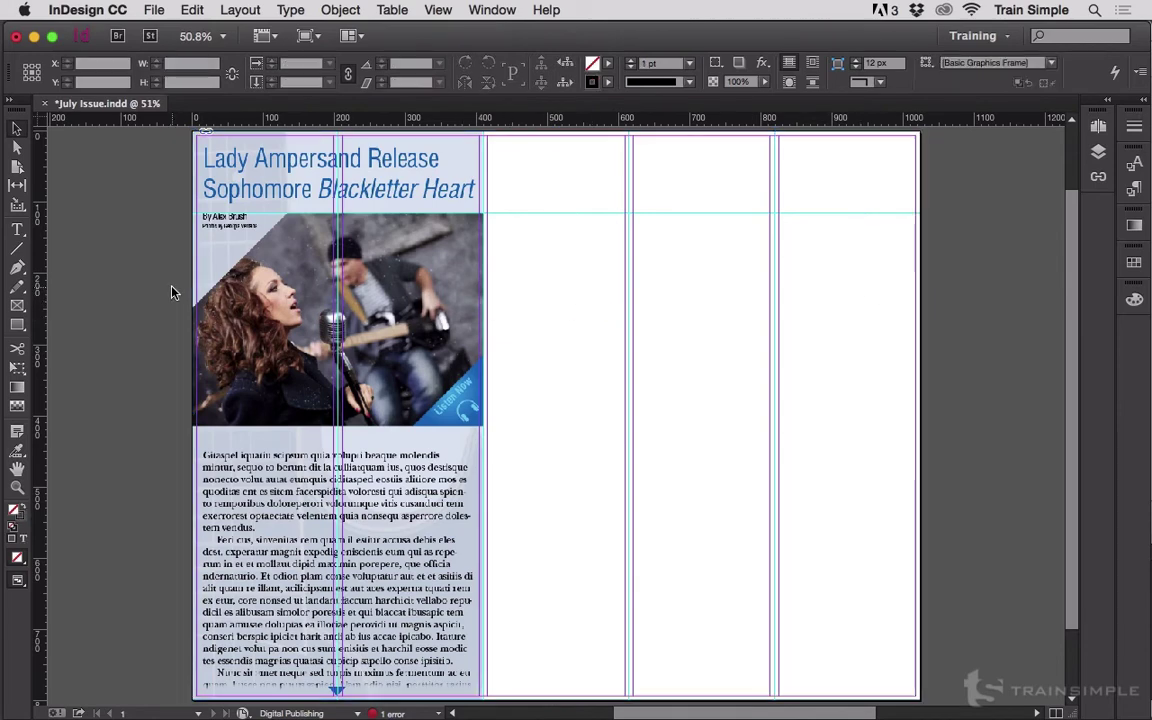
left_click(154, 9)
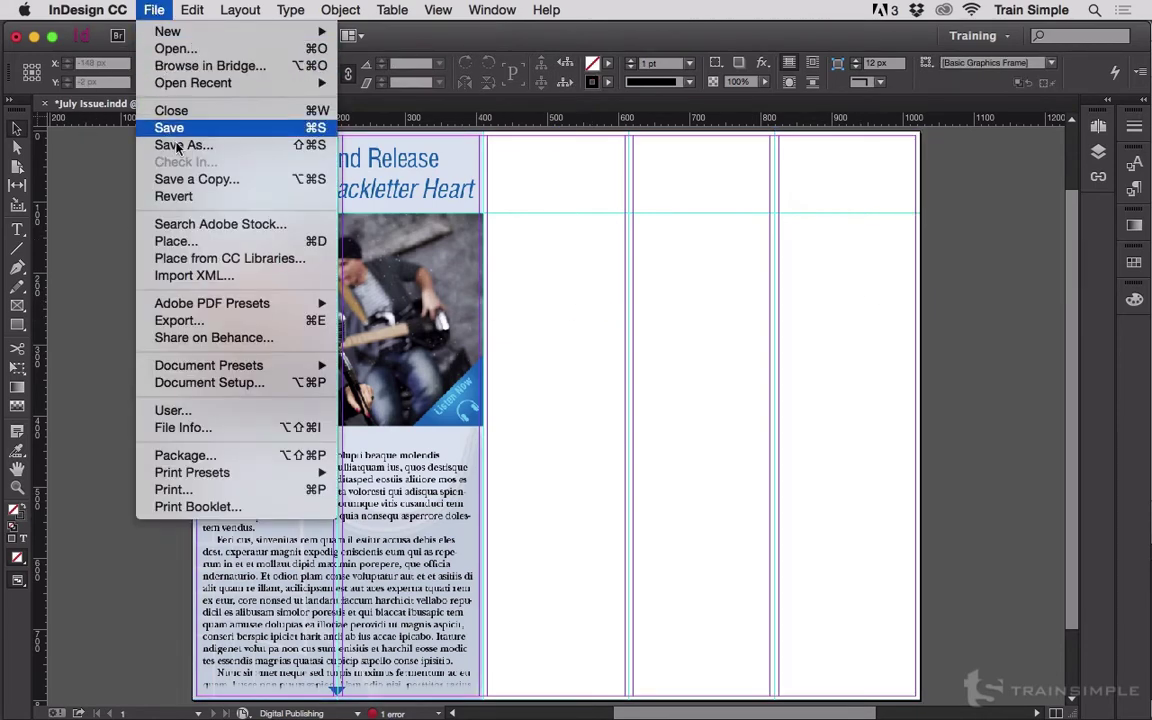
left_click(176, 242)
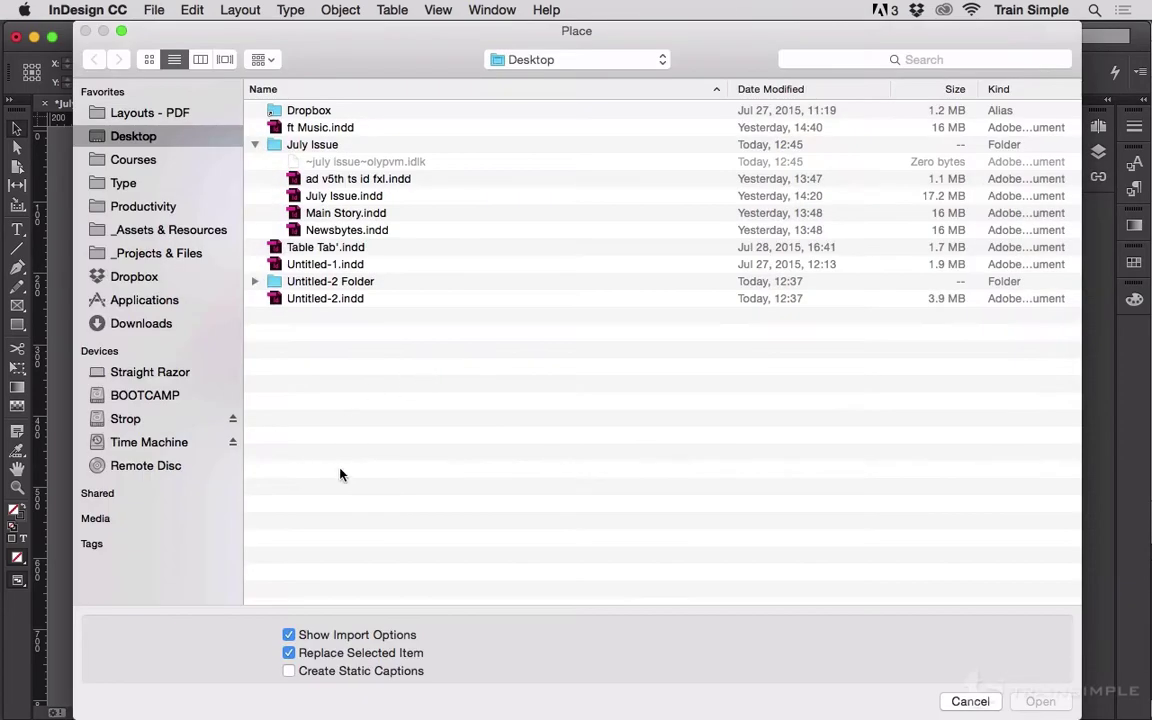
left_click(289, 635)
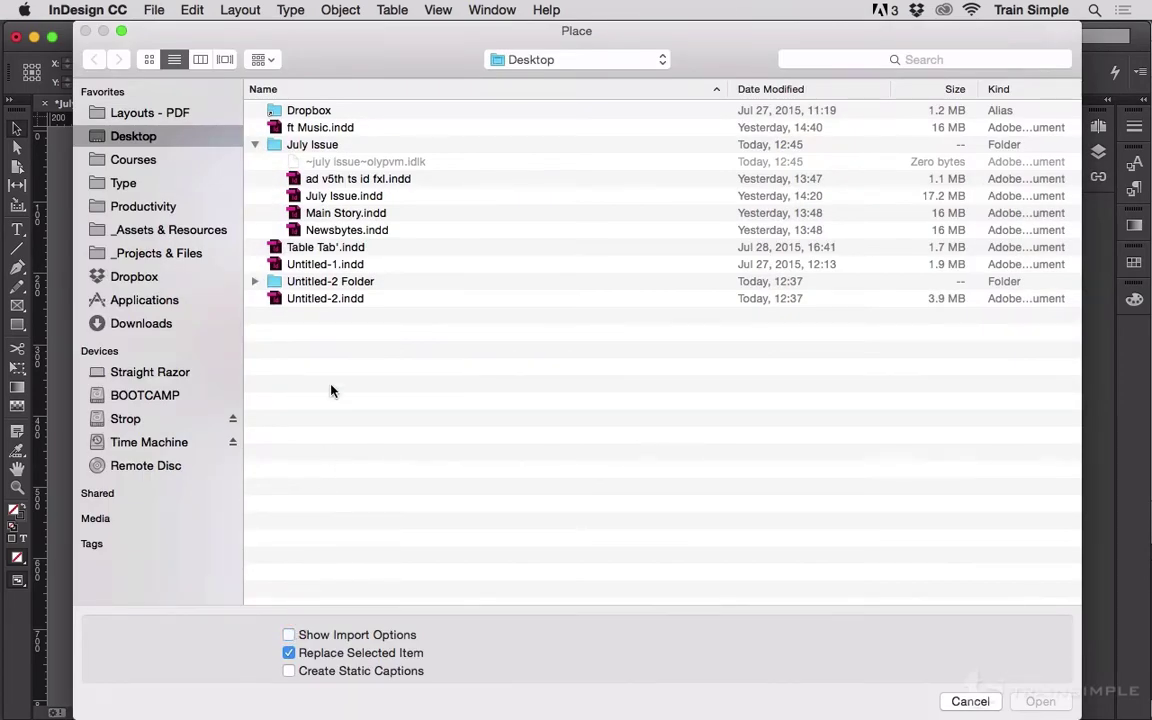
left_click(330, 231)
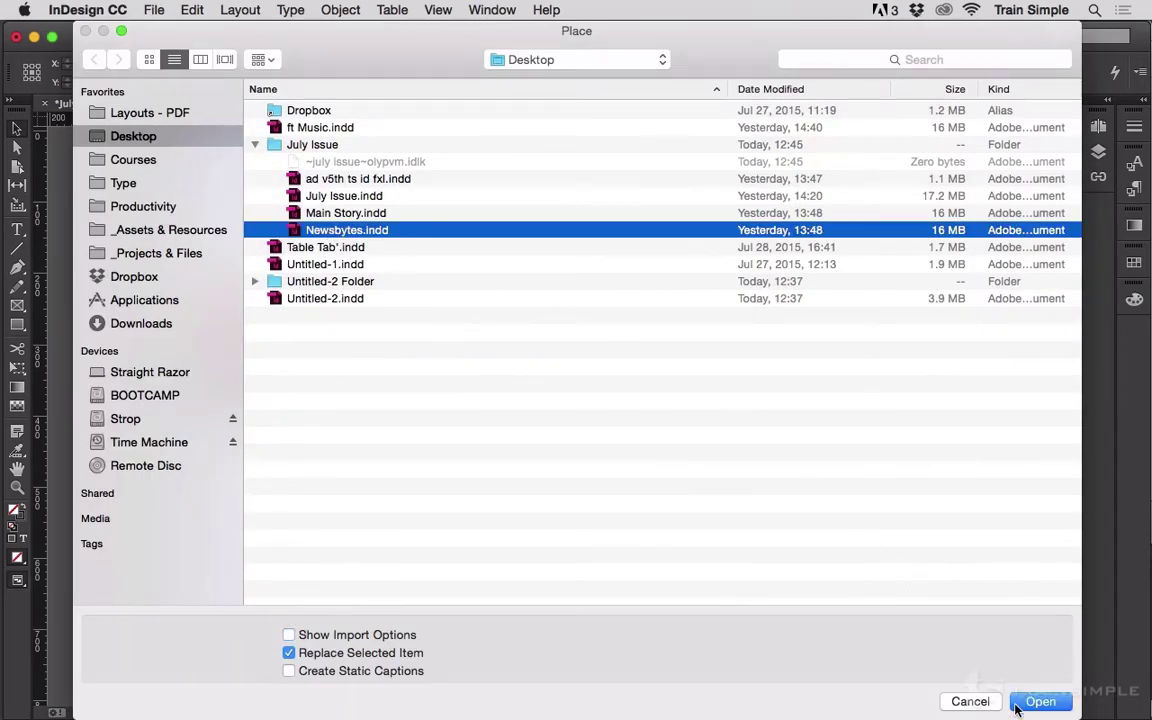
left_click(1024, 704)
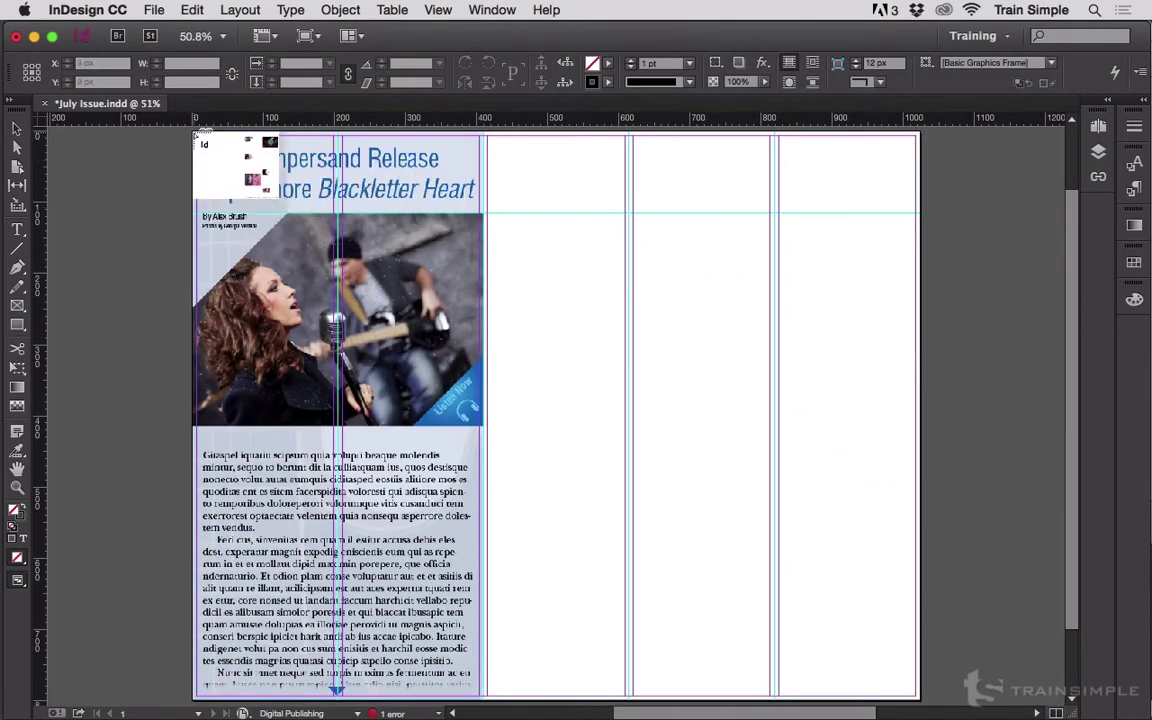
left_click(196, 132)
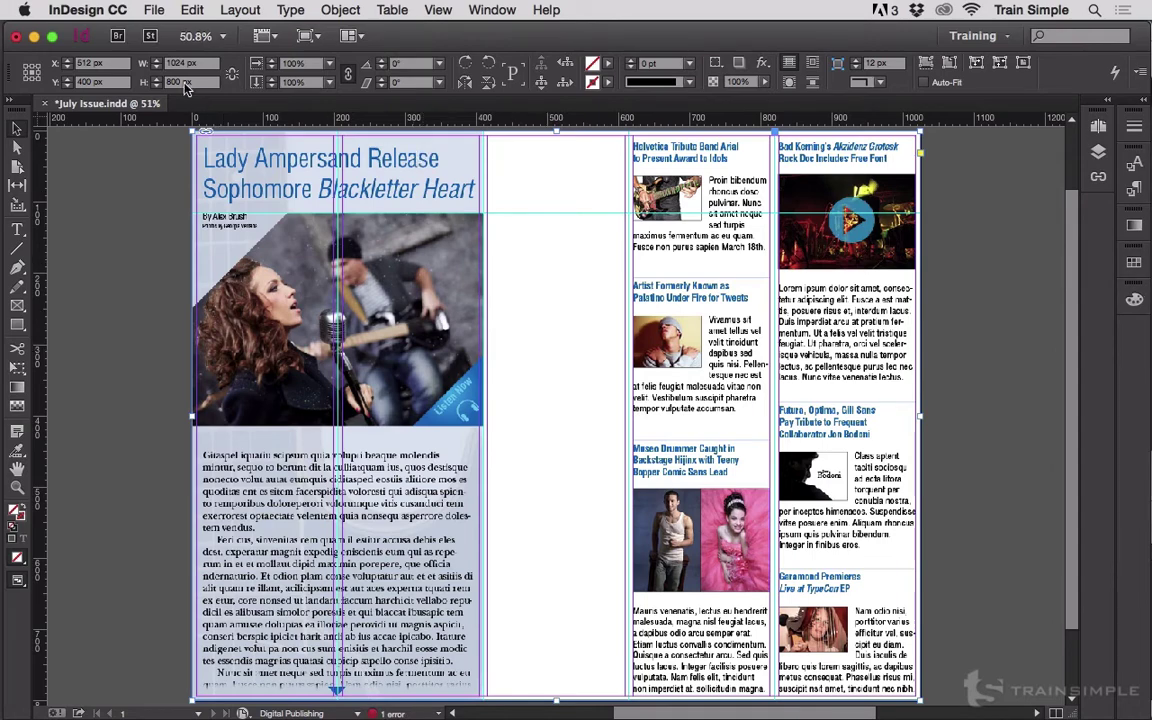
Place ad v5th ts id fxl.indd in the empty column and nudge it 1 px right.
left_click(152, 10)
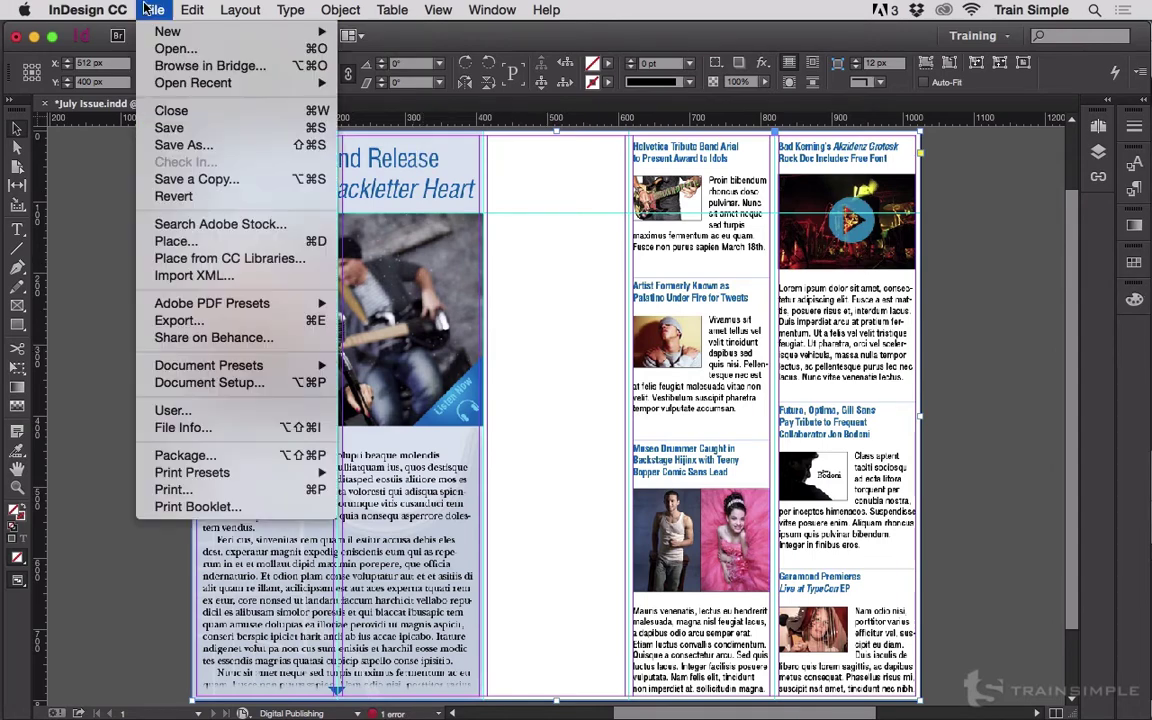
left_click(176, 241)
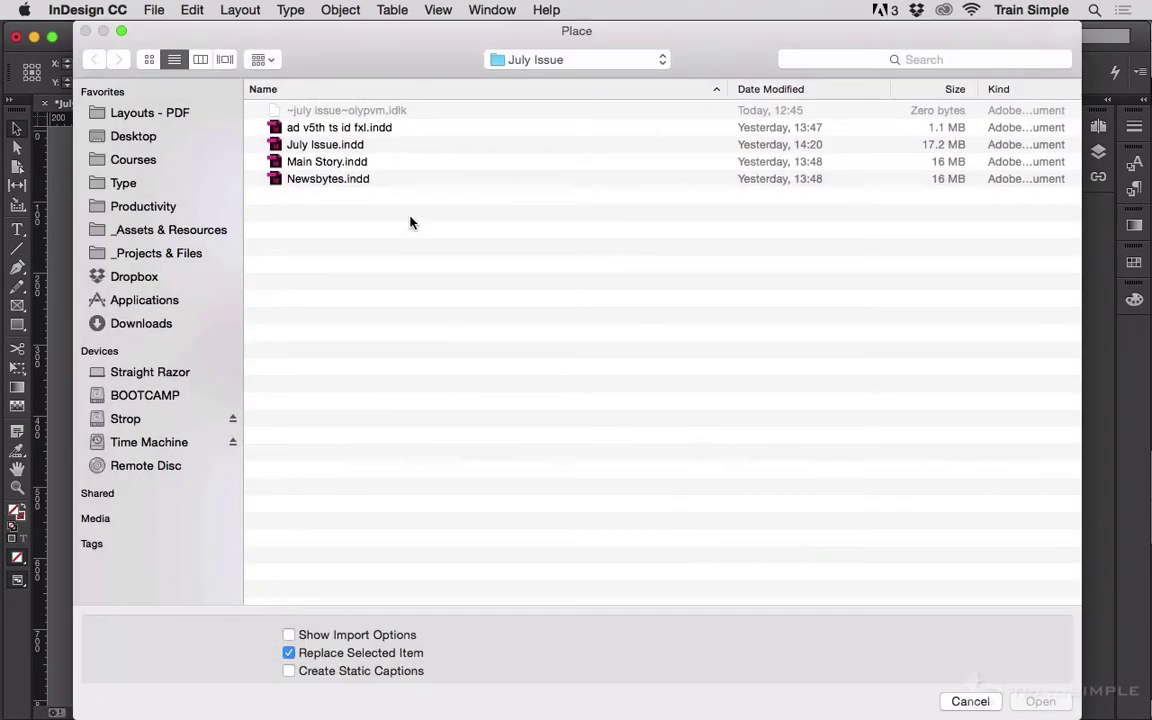
left_click(303, 128)
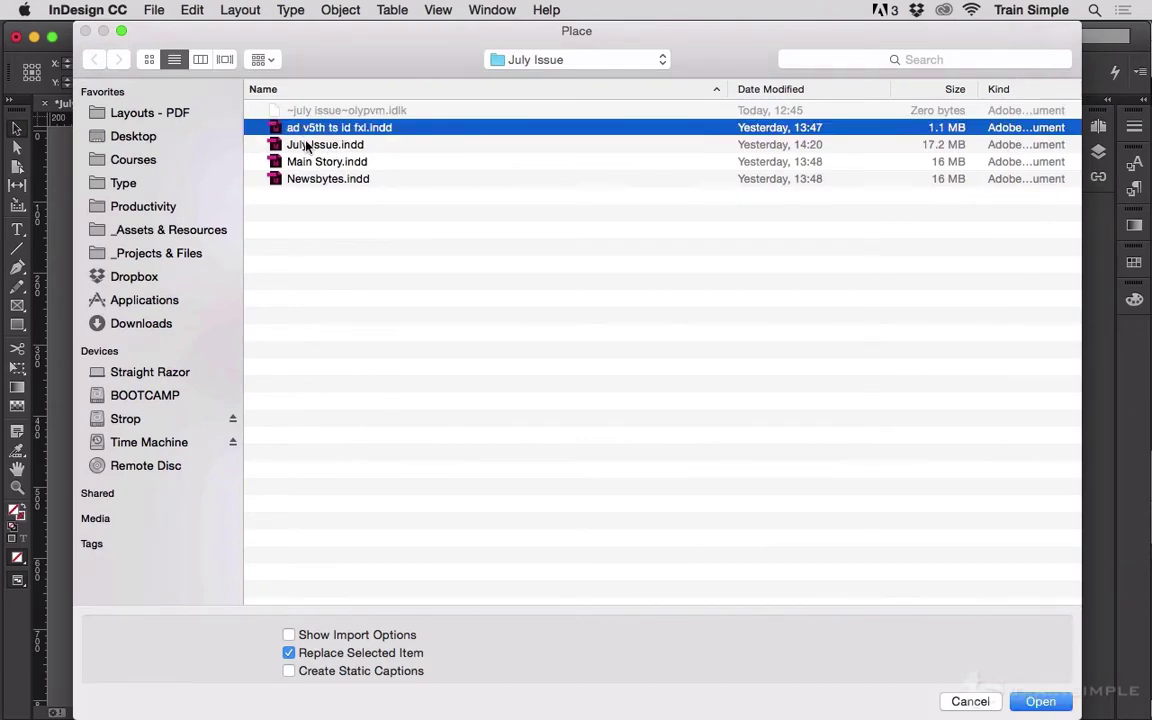
left_click(288, 652)
left_click(1040, 703)
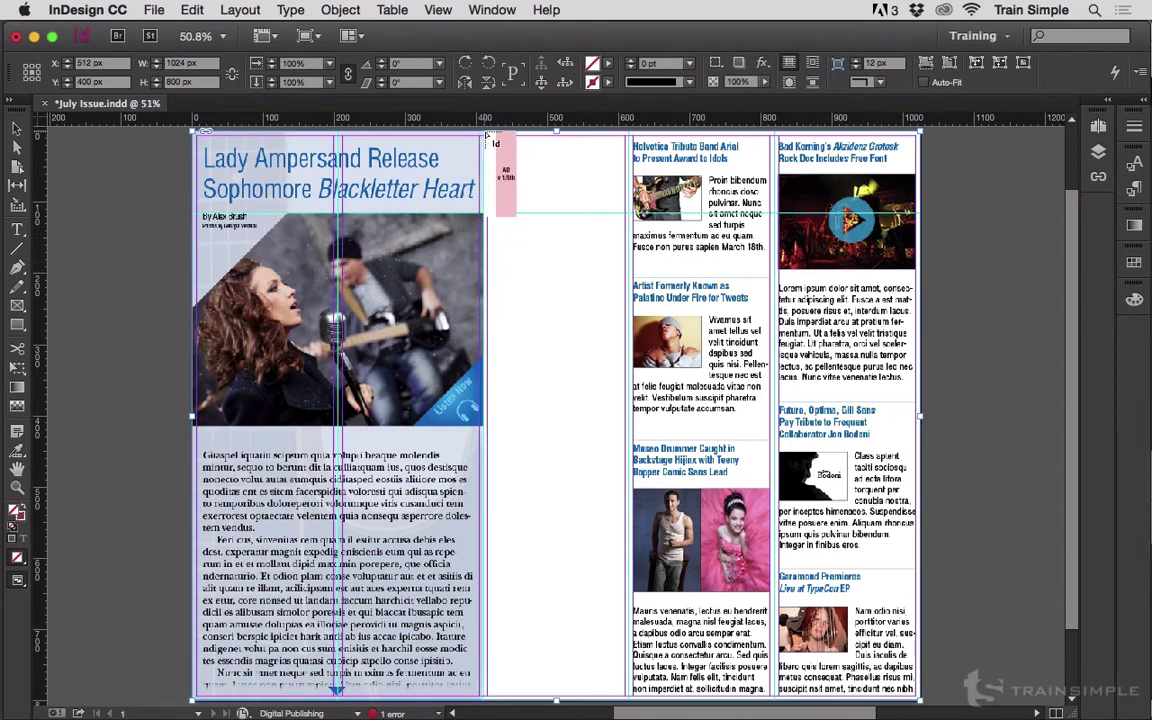
left_click(486, 133)
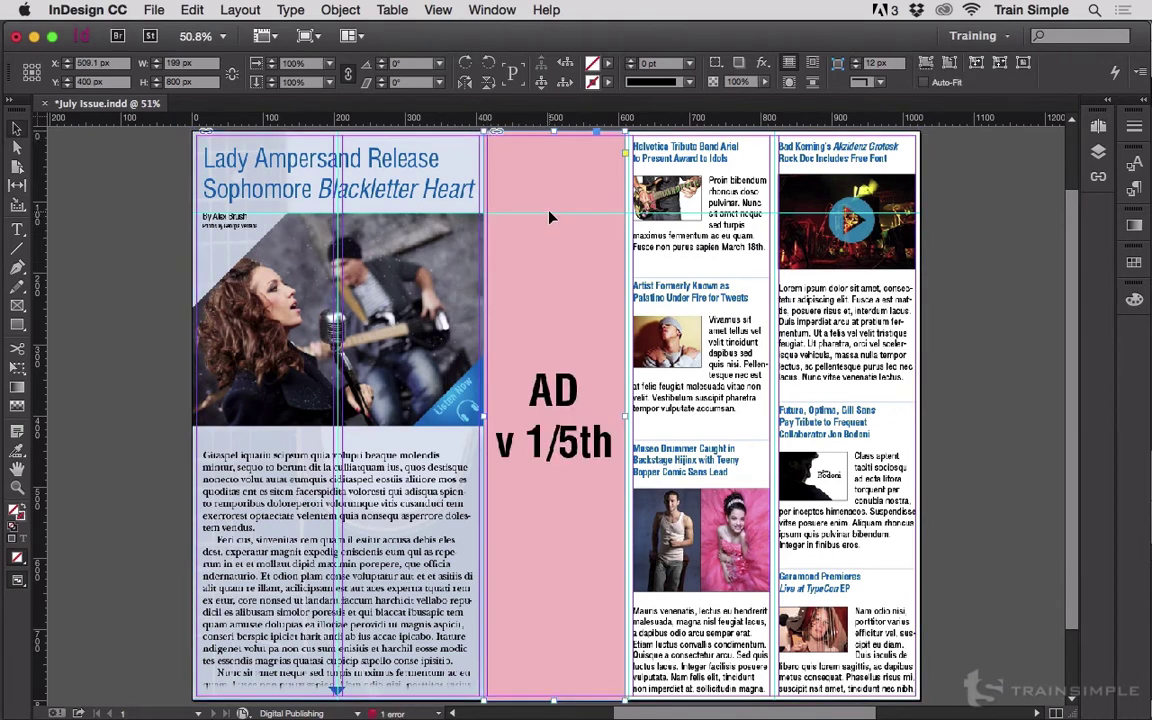
key("Right")
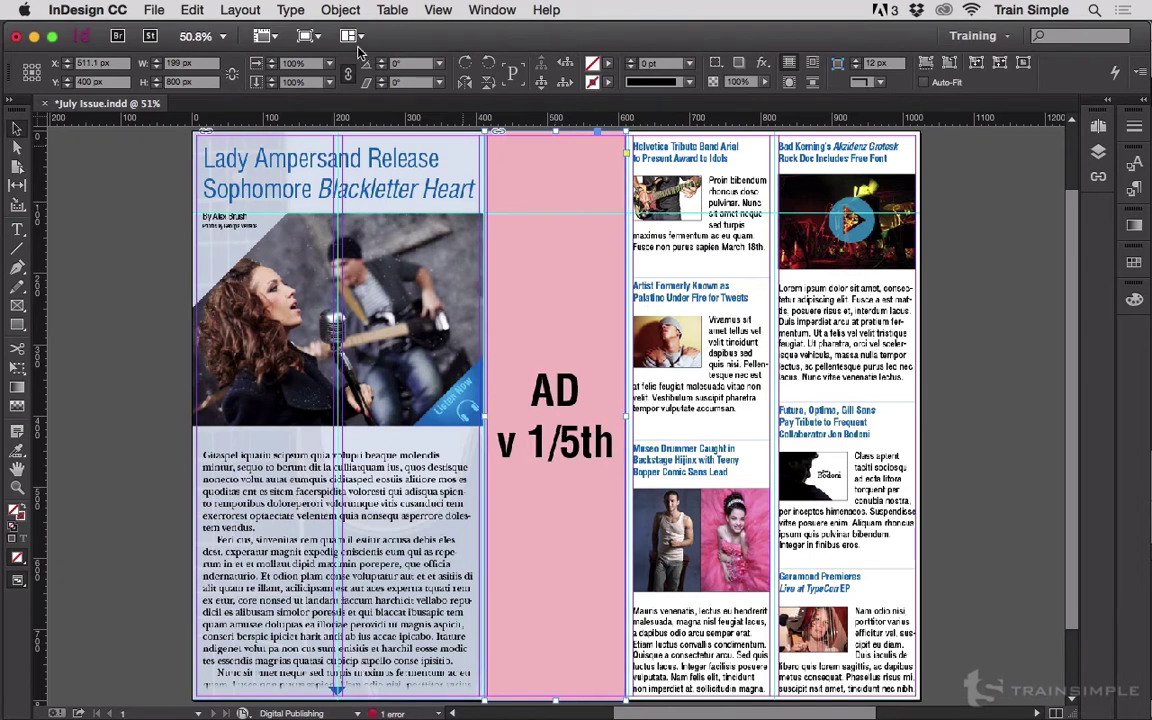
Set Display Performance to High Quality Display and switch to Preview mode to hide guides.
left_click(437, 10)
mouse_move(493, 291)
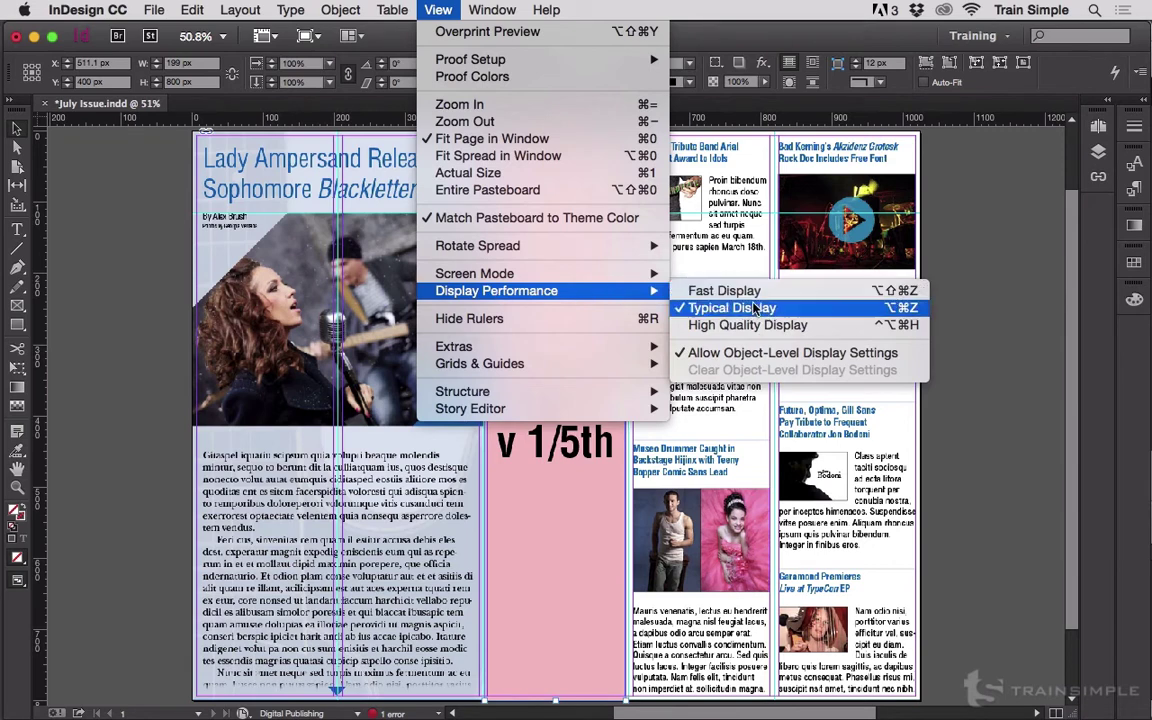
left_click(745, 325)
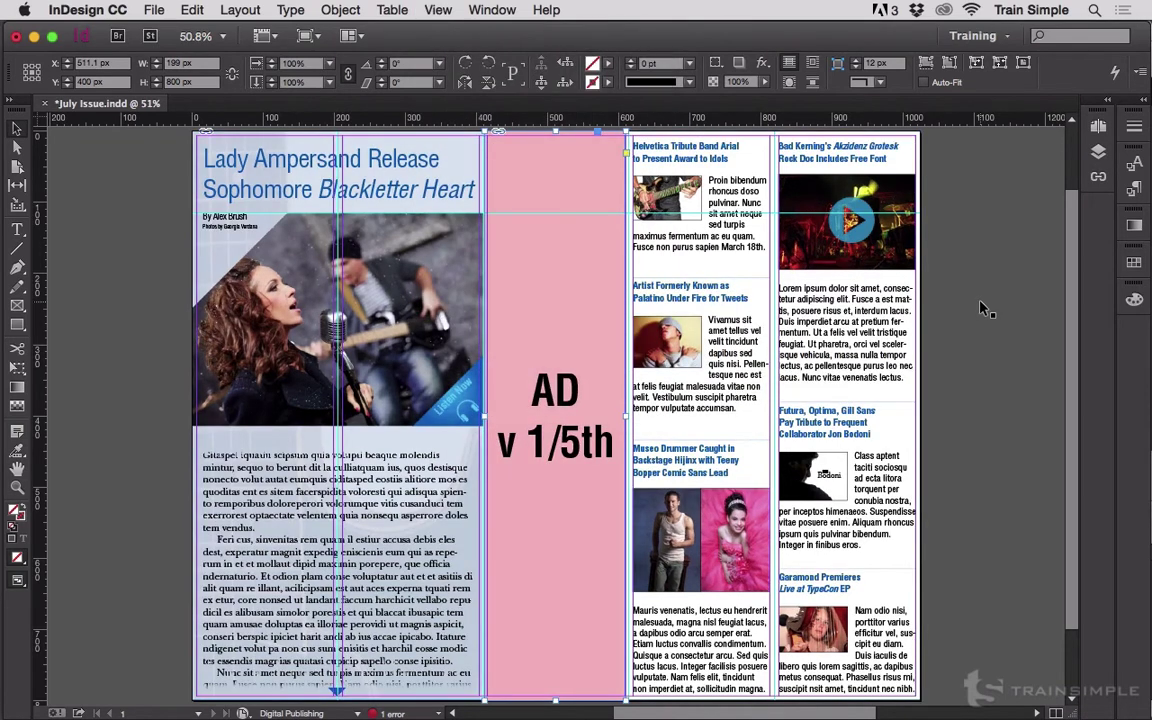
left_click(980, 308)
key("w")
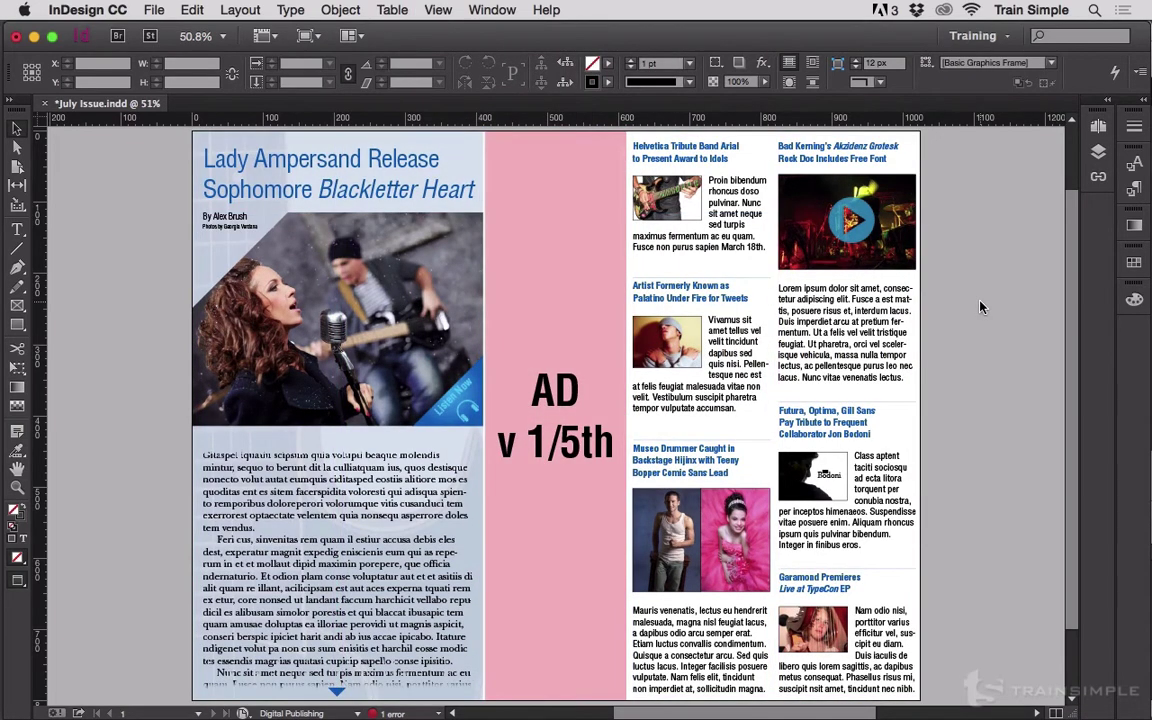
Nudge the pink AD frame 1 px left, then deselect it.
left_click(620, 293)
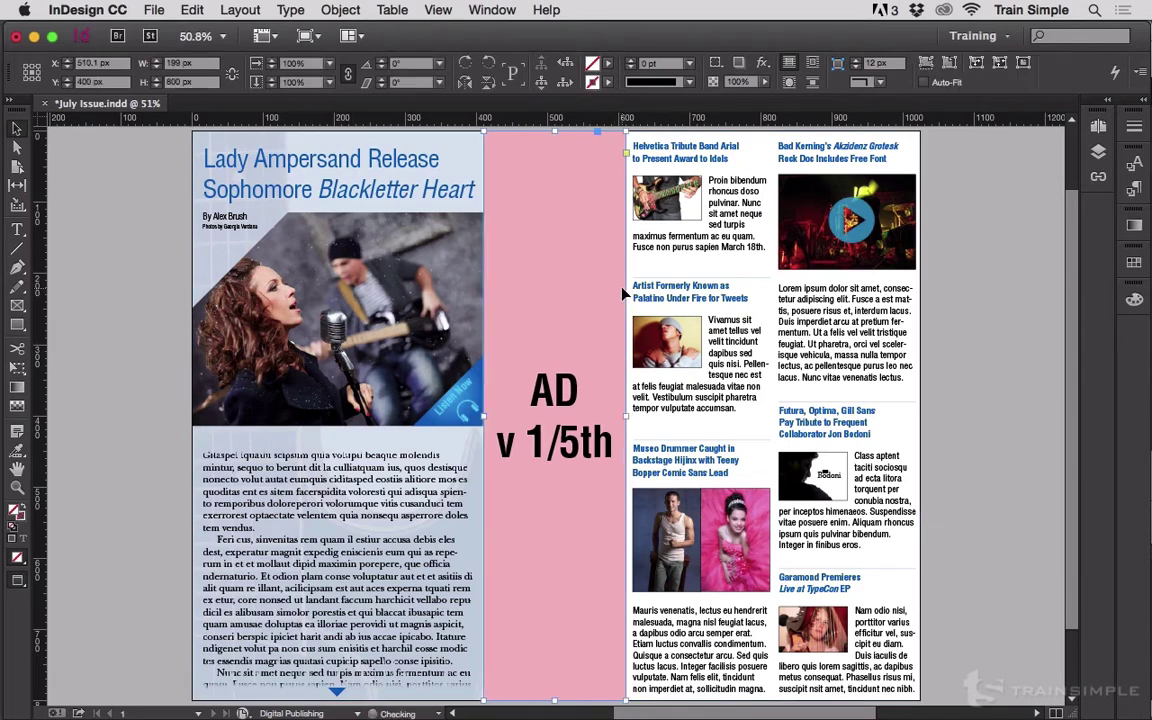
key("Left")
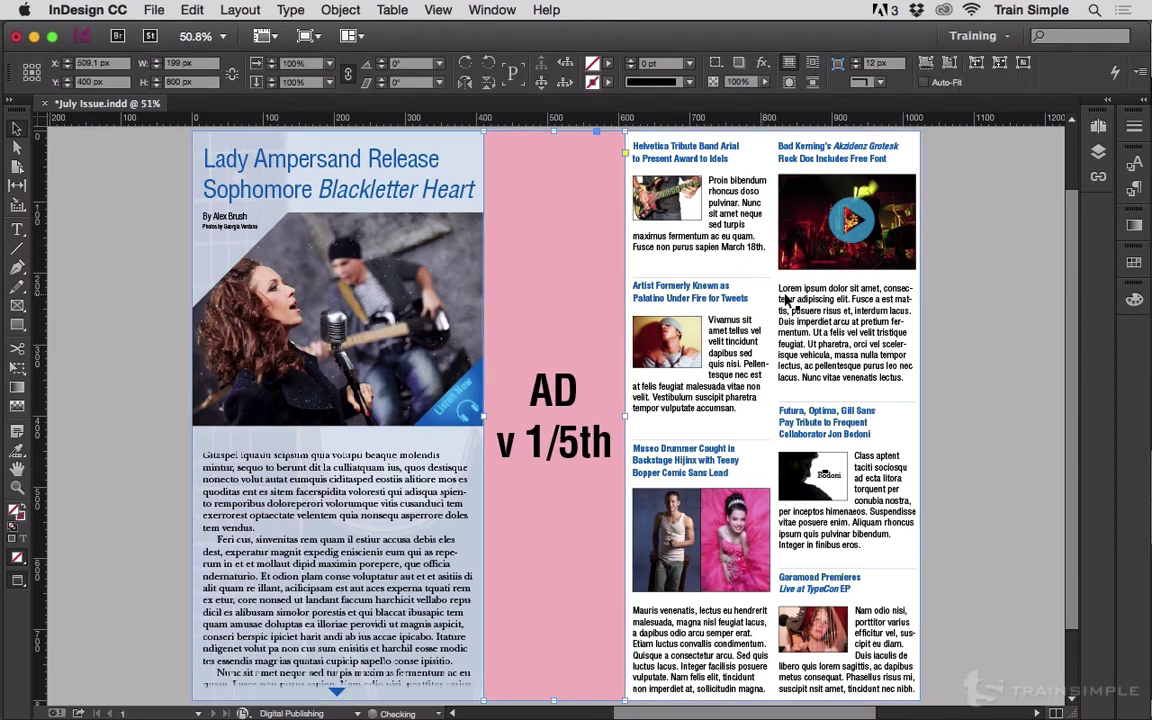
left_click(946, 277)
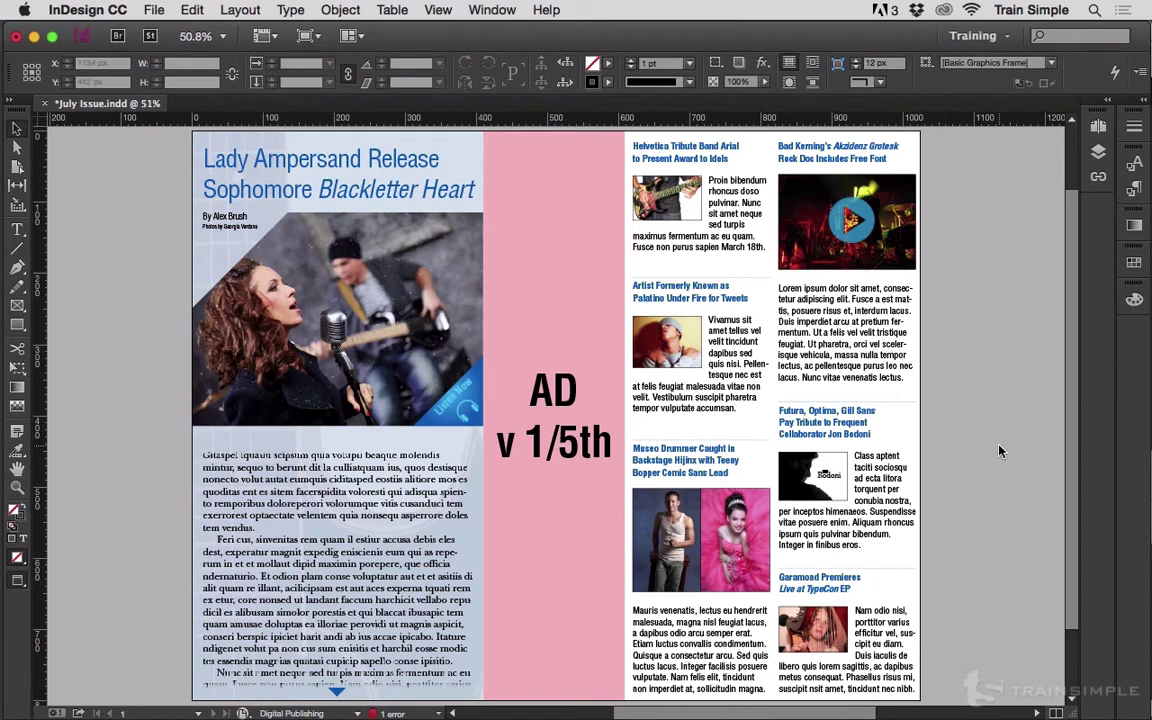
Open ad v5th ts id fxl.indd, Main Story.indd and Newsbytes.indd together, dismissing the missing-link alert.
key("super+o")
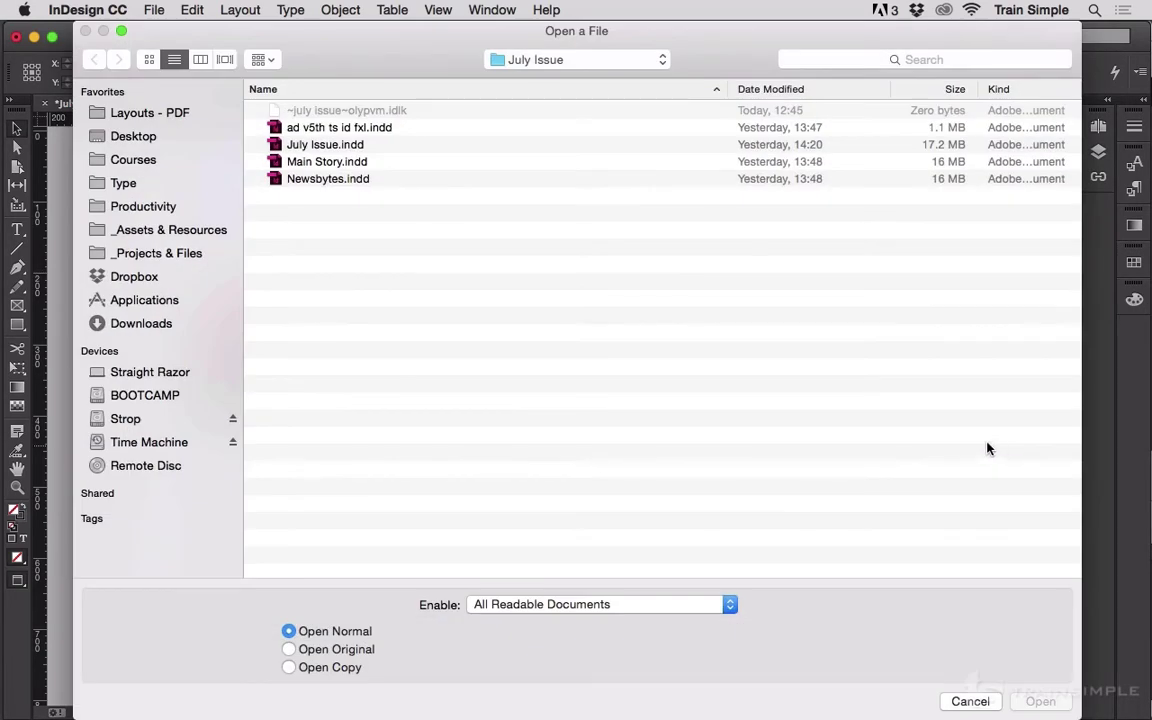
left_click(365, 130)
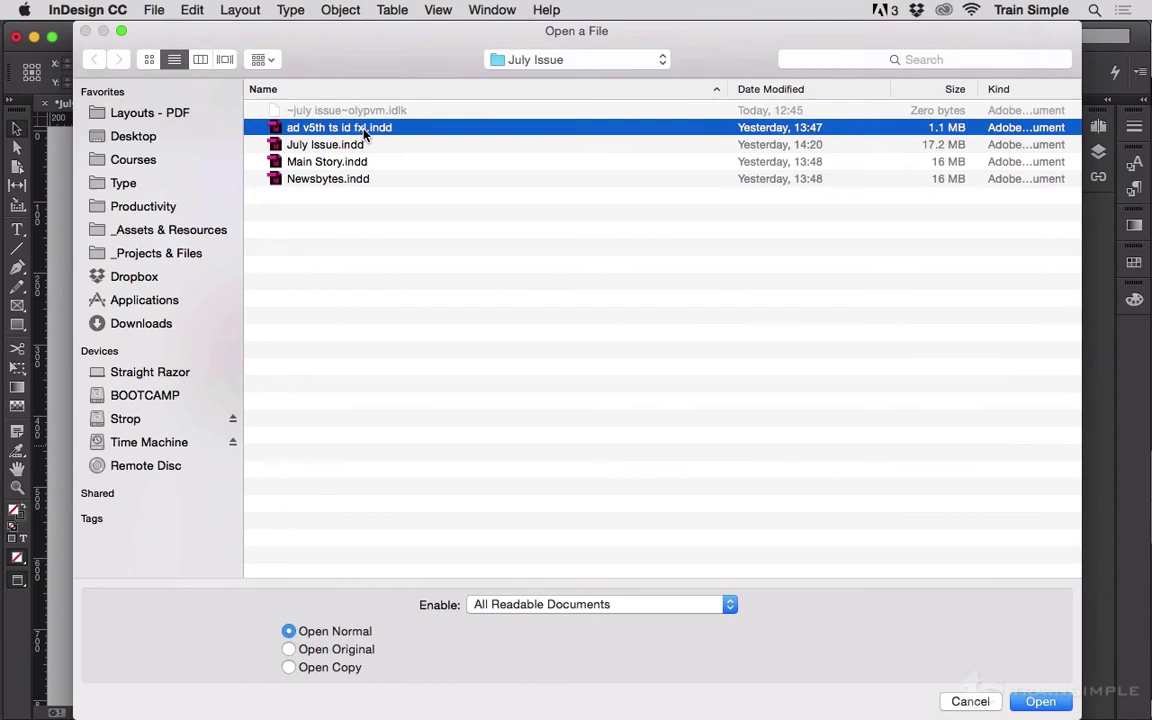
left_click(329, 161, "super")
left_click(335, 179, "super")
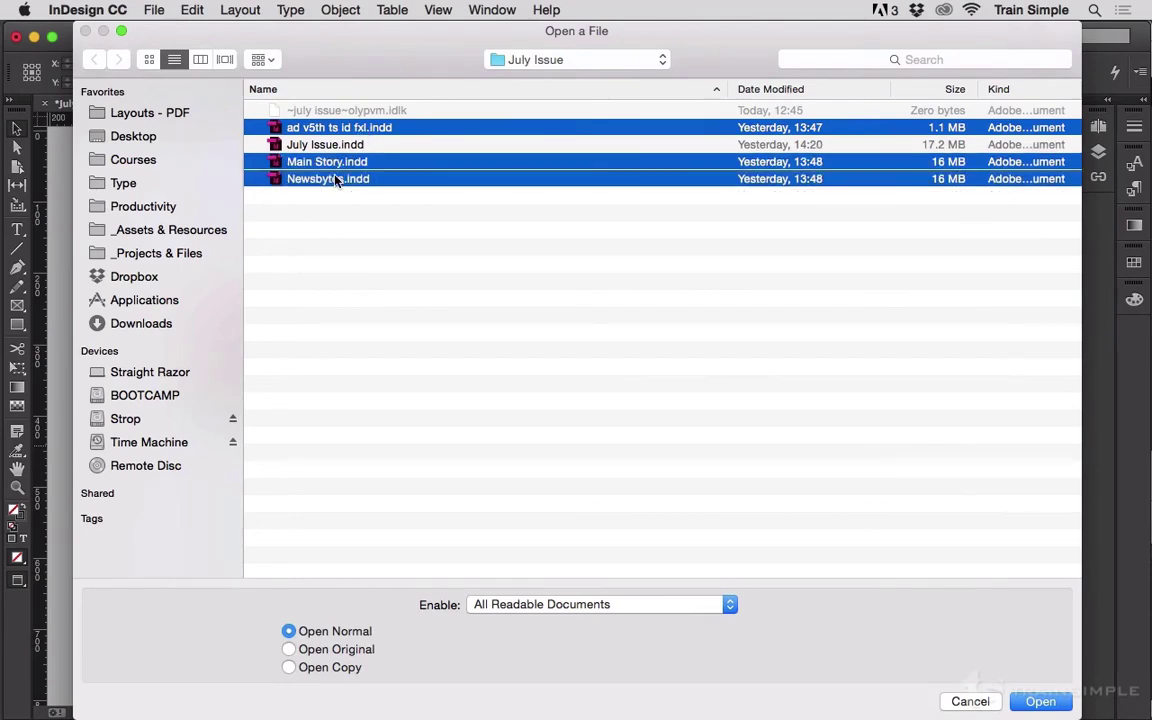
left_click(1036, 700)
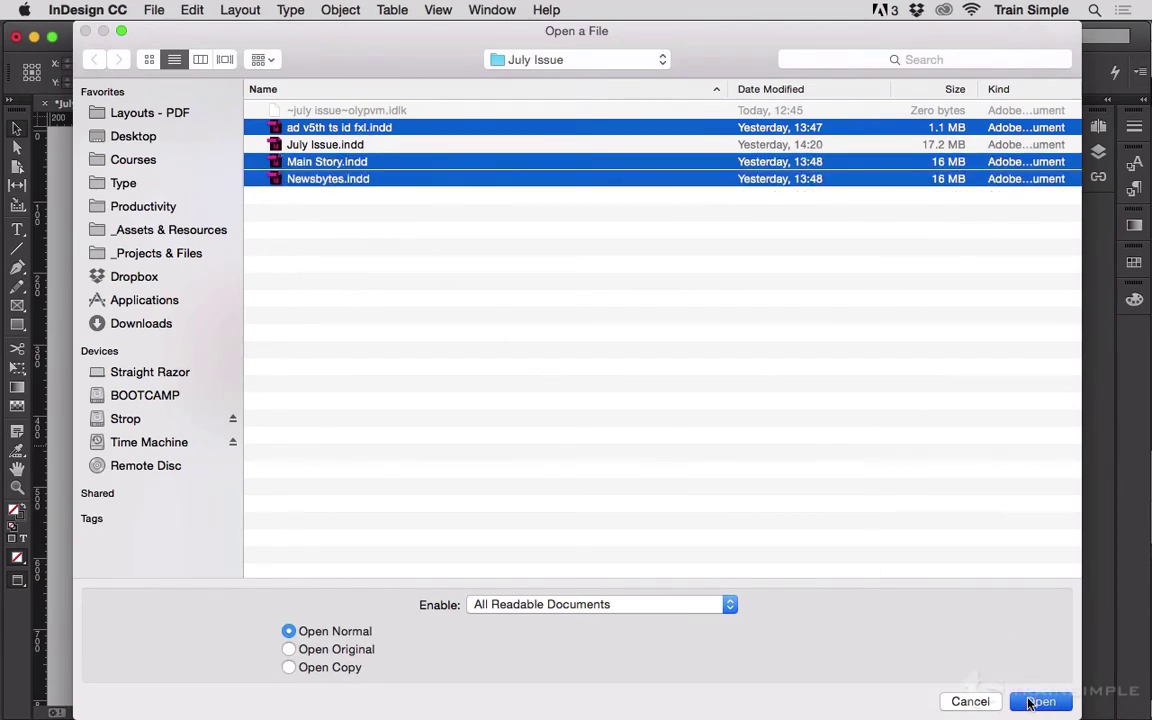
left_click(735, 404)
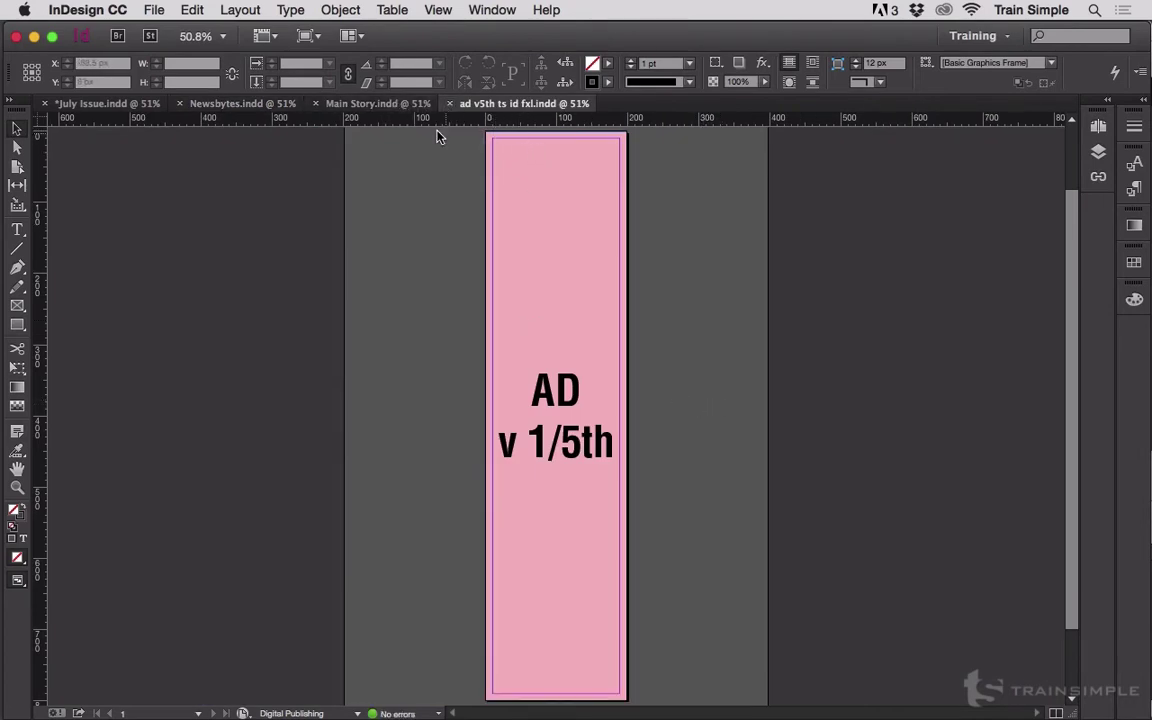
Look through the Main Story and Newsbytes documents, then bring July Issue.indd back to front.
left_click(390, 104)
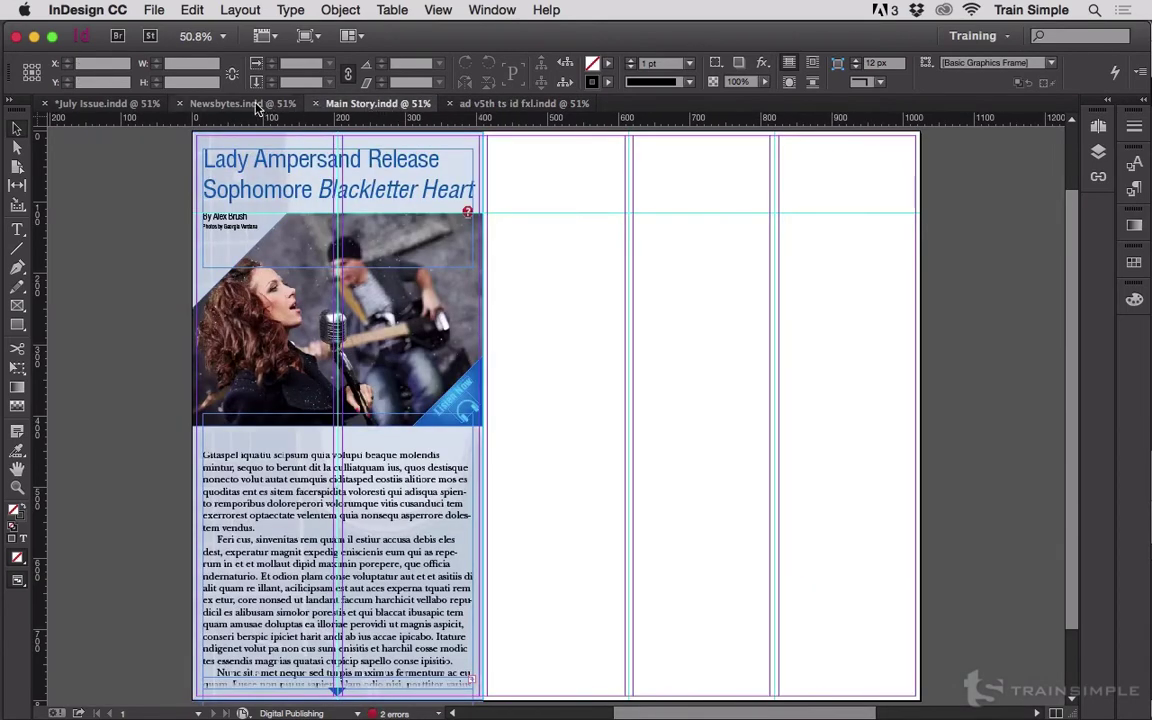
left_click(253, 105)
left_click(367, 104)
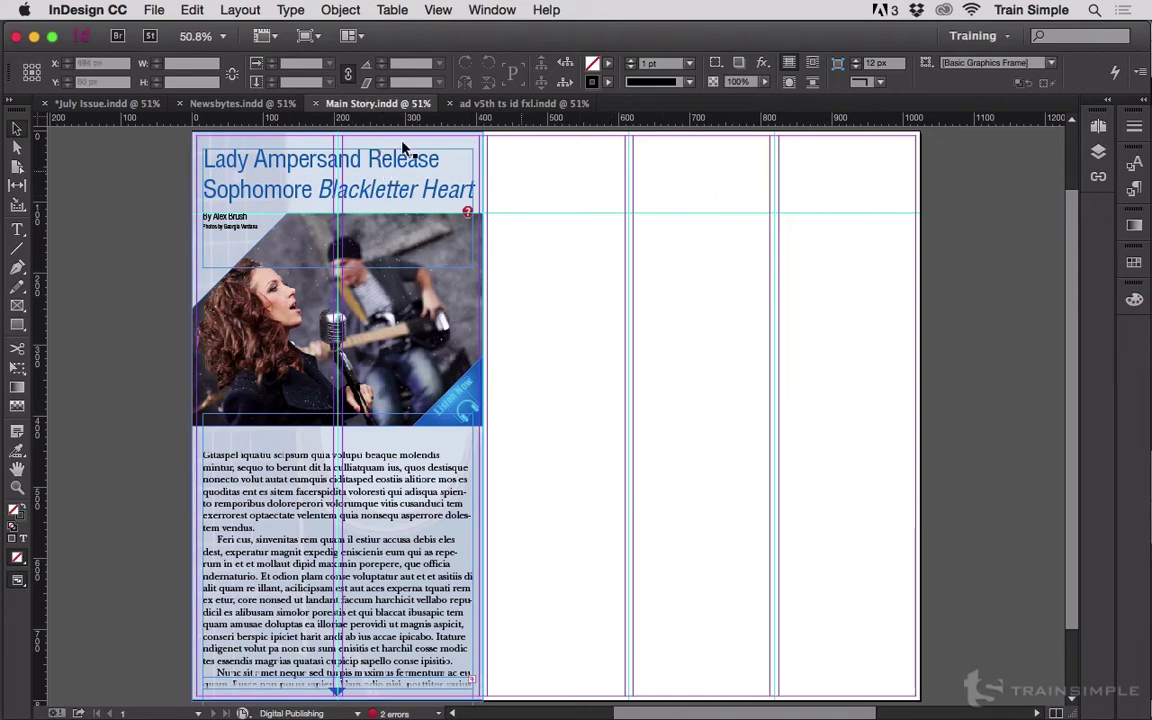
left_click(108, 103)
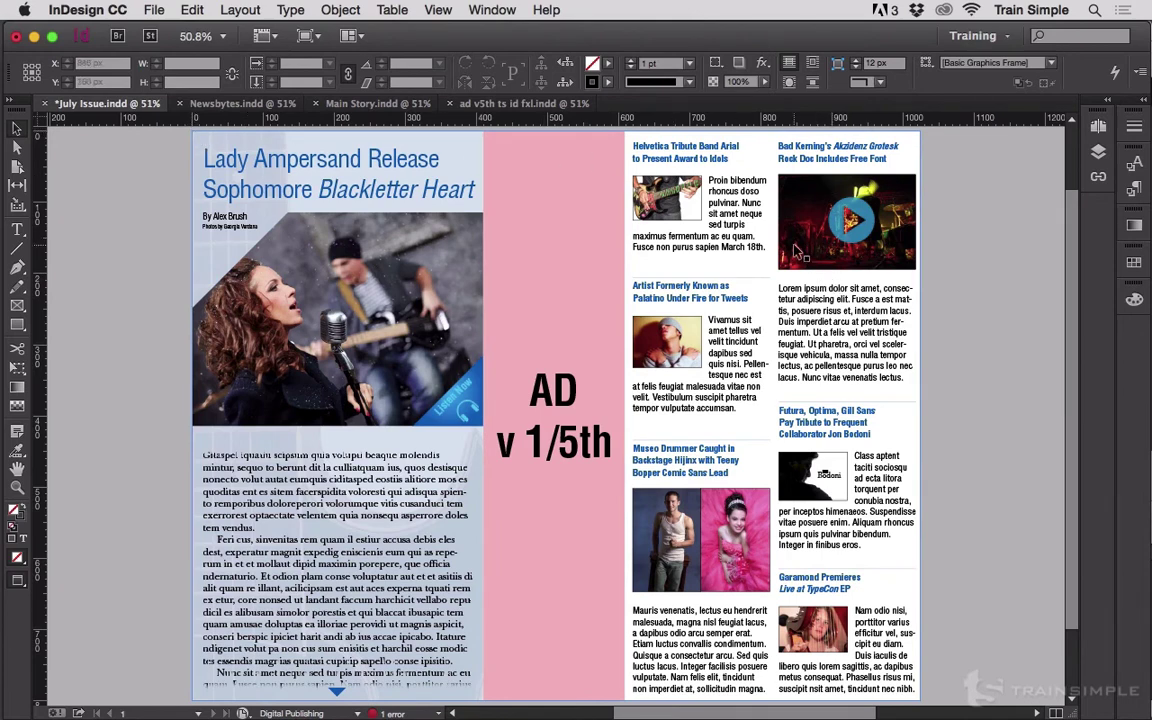
Fill the ad document's background with RGB Green at 100% tint, save it, and return to July Issue.
left_click(505, 104)
left_click(536, 214)
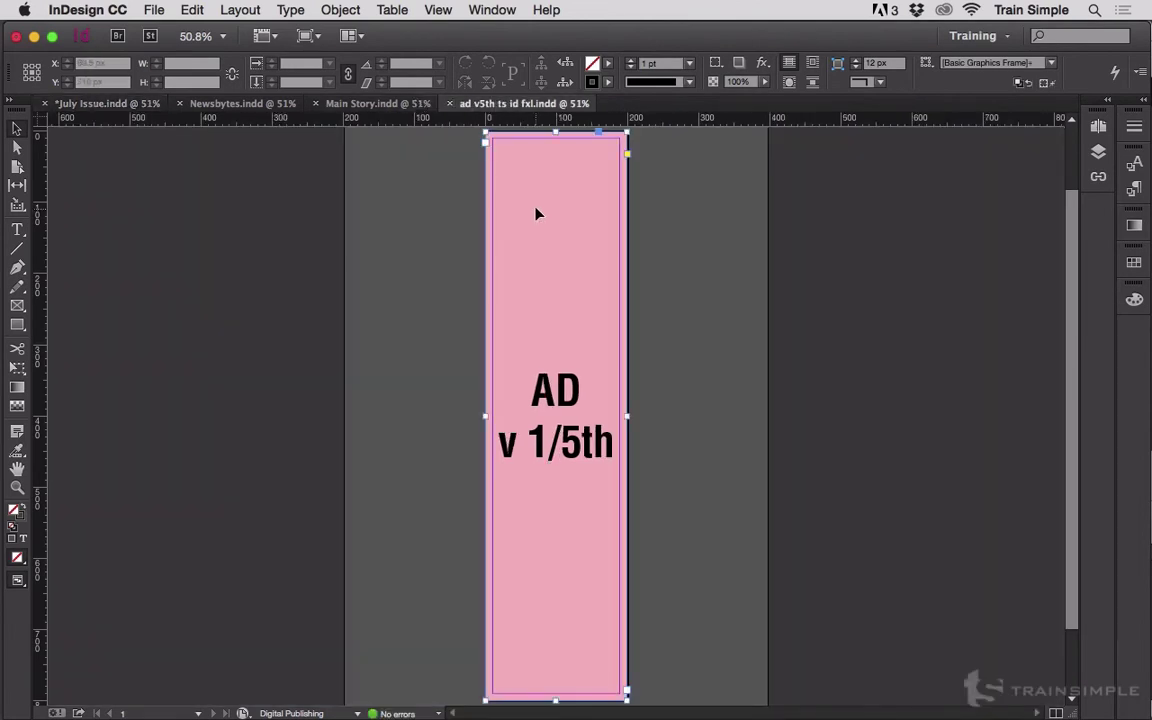
key("F5")
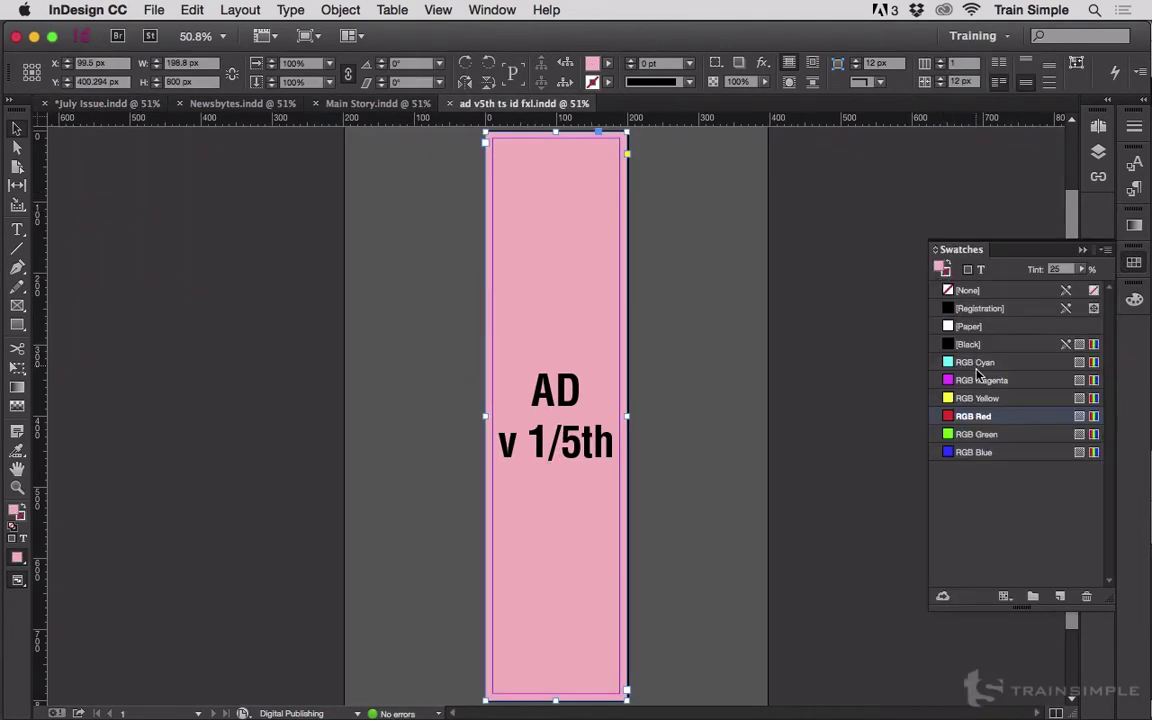
left_click(972, 434)
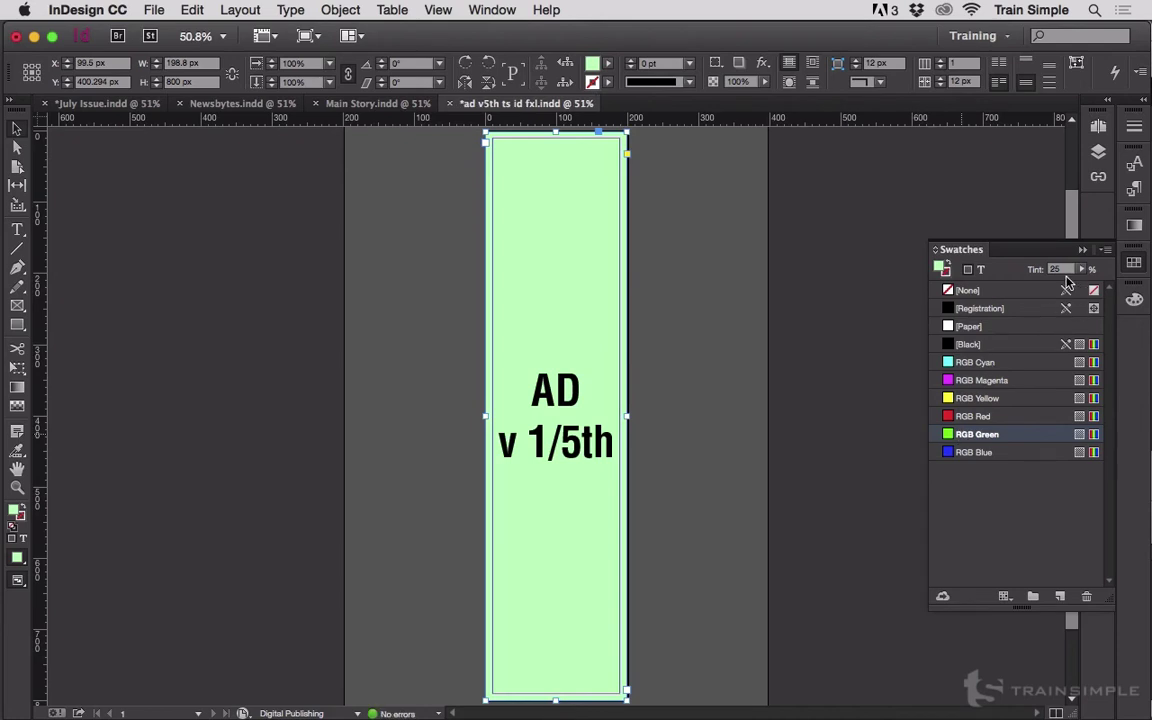
left_click(1081, 269)
left_click_drag(1016, 289, 1122, 298)
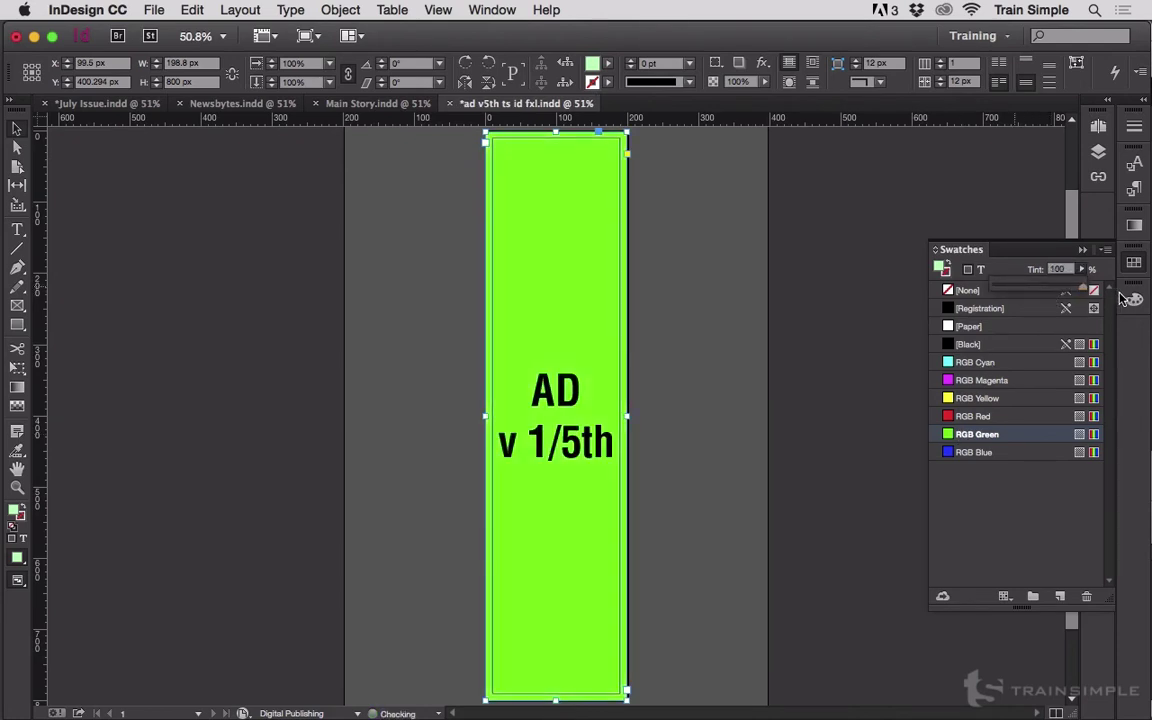
left_click(855, 213)
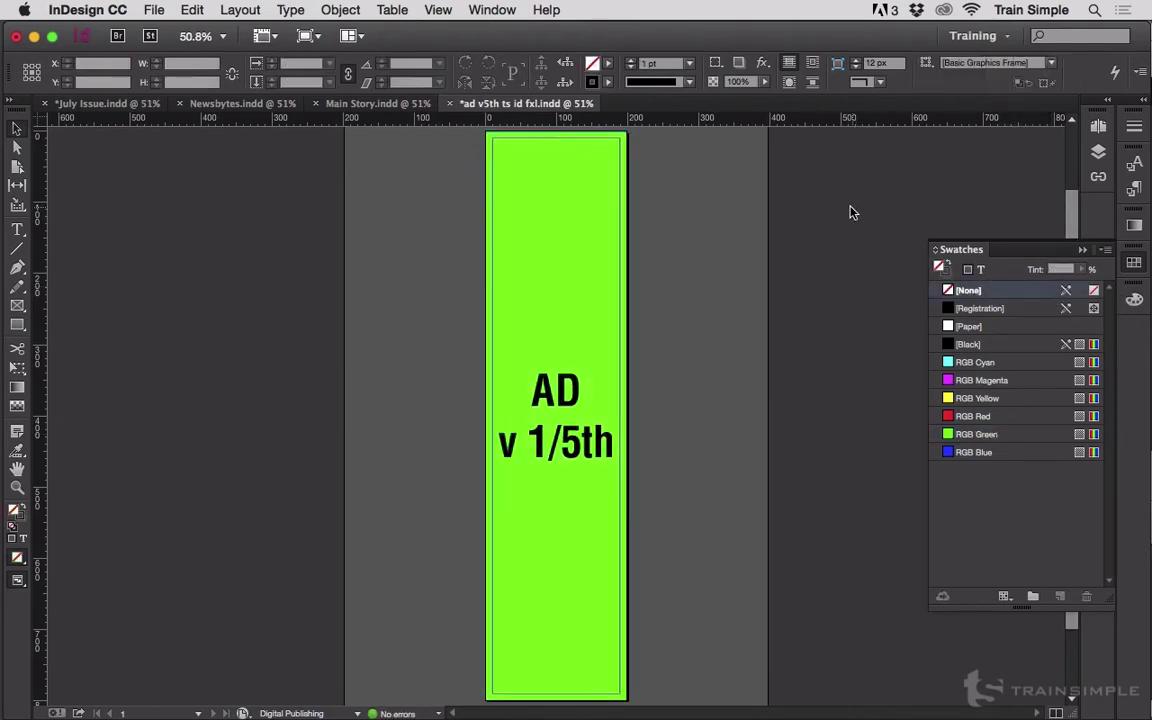
key("super+s")
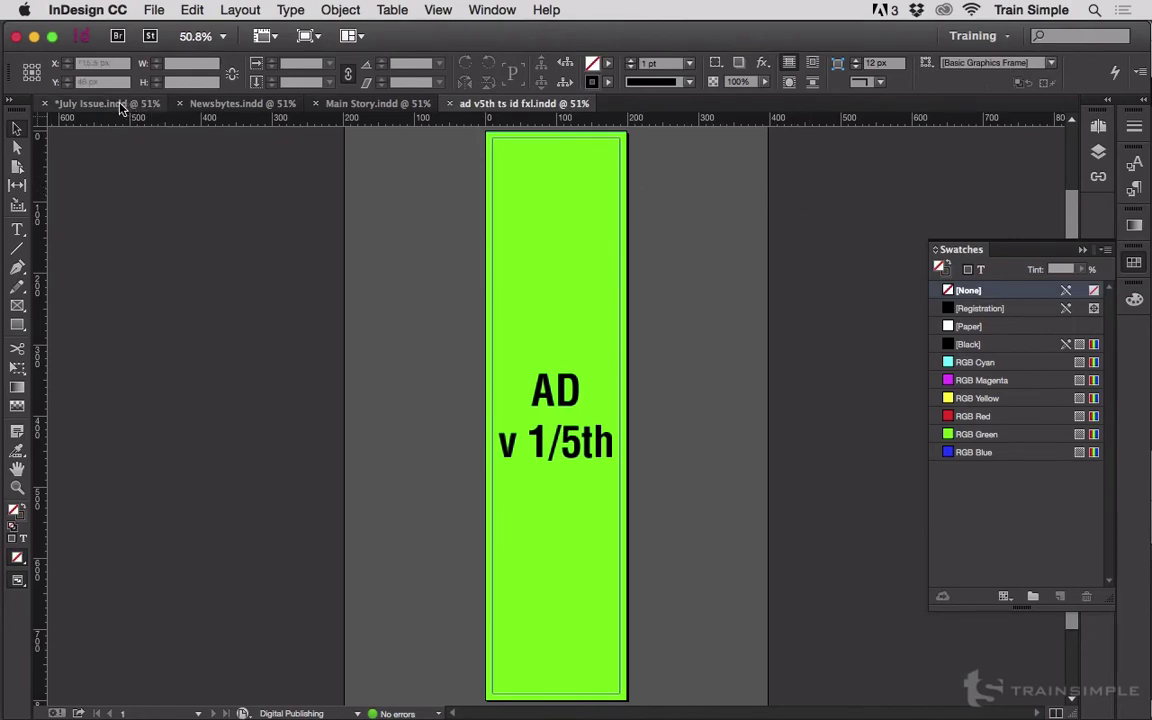
left_click(119, 105)
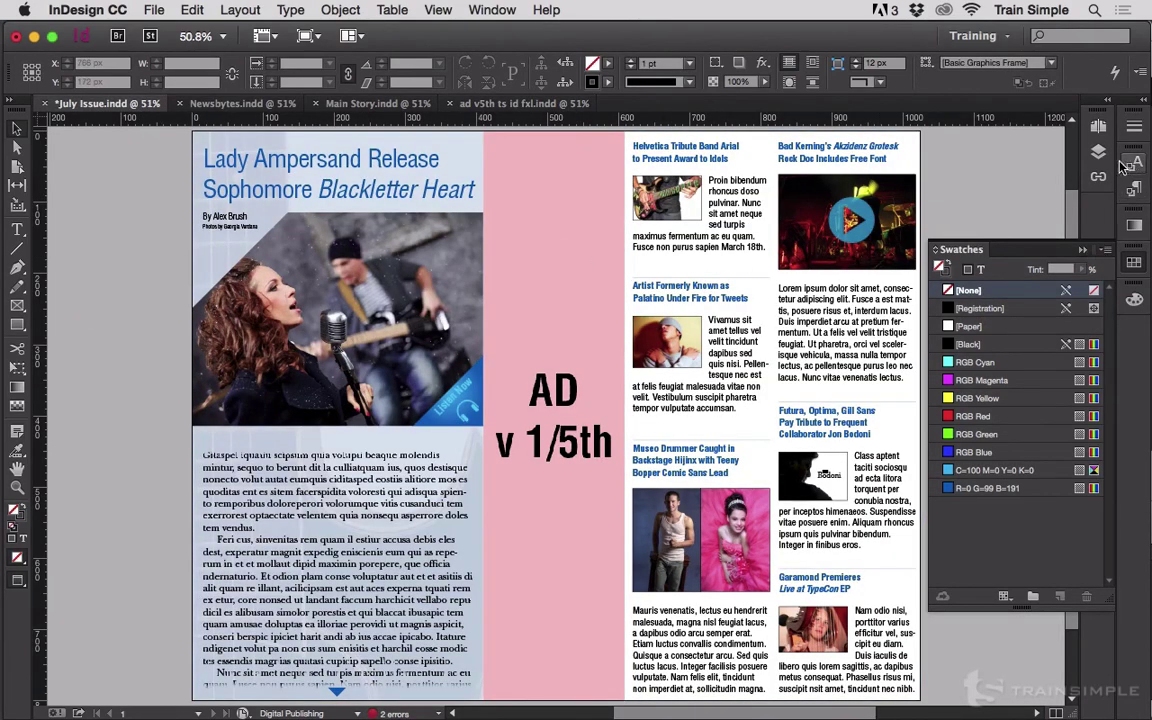
Update the ad v5th ts id fxl.indd link, close the ad document, and select the green ad.
key("super+shift+d")
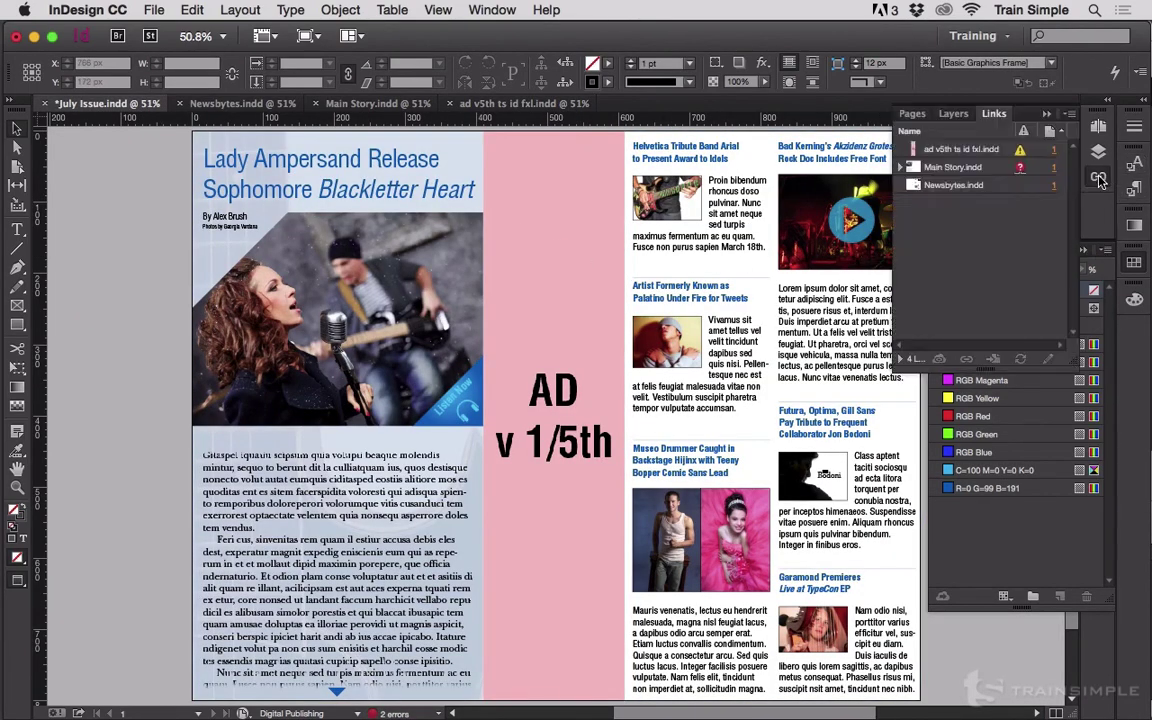
left_click(953, 150)
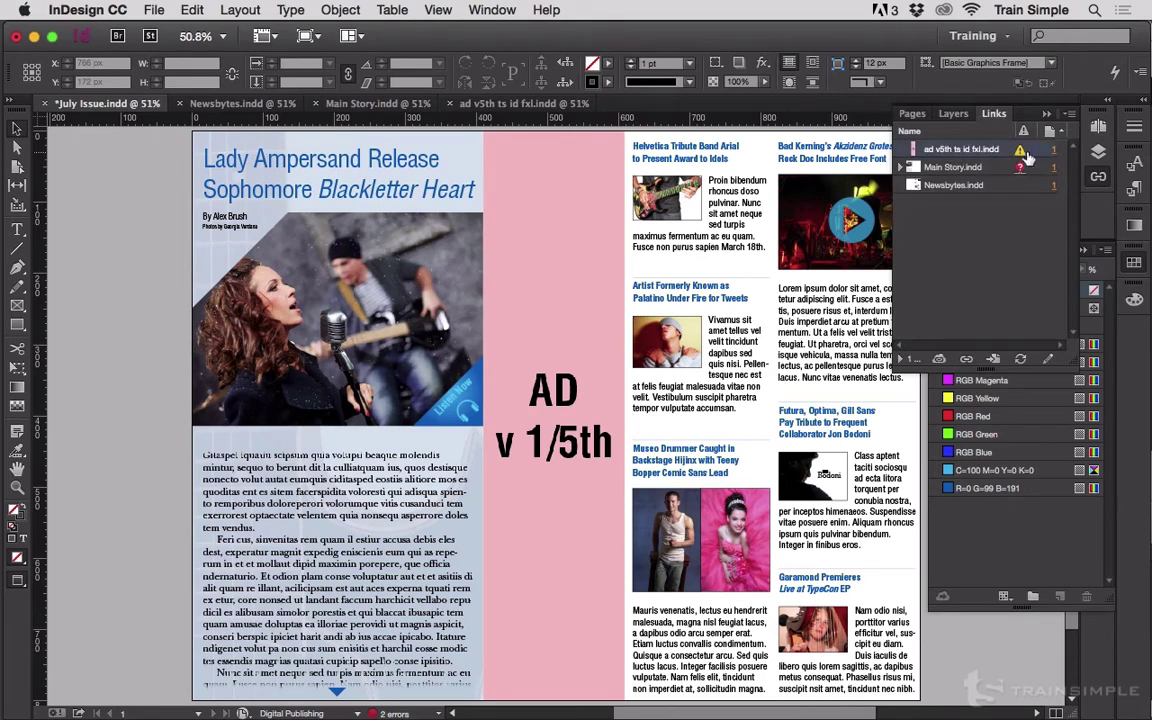
left_click(1021, 360)
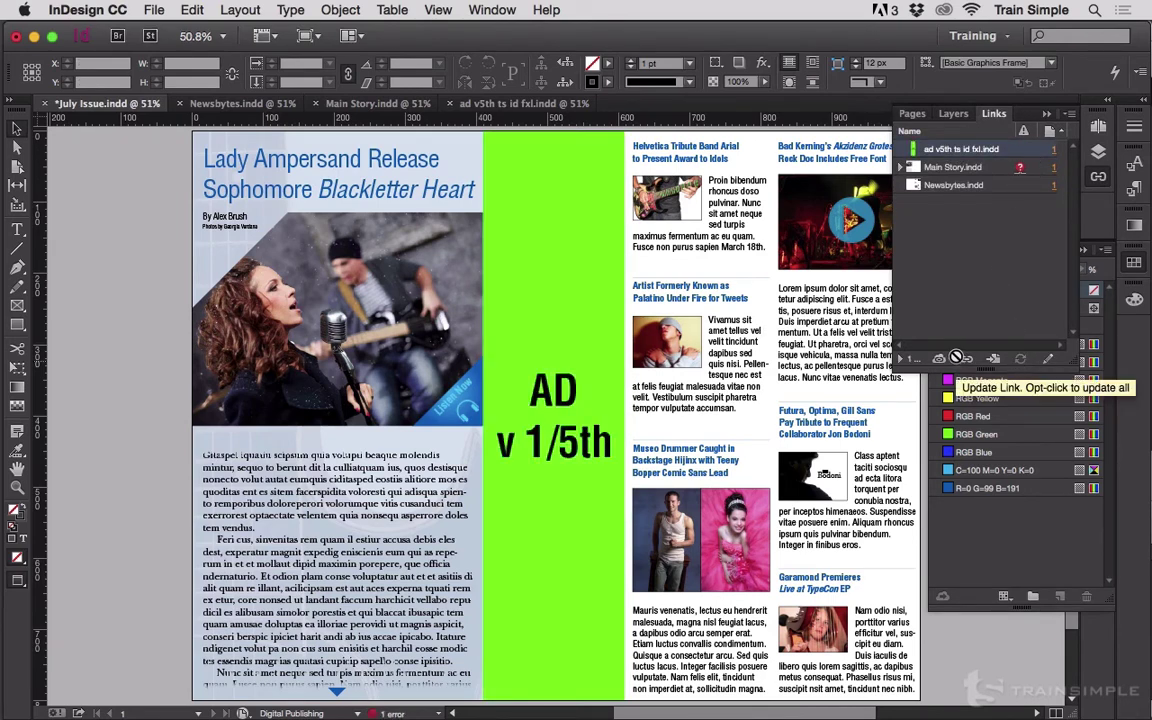
left_click(449, 103)
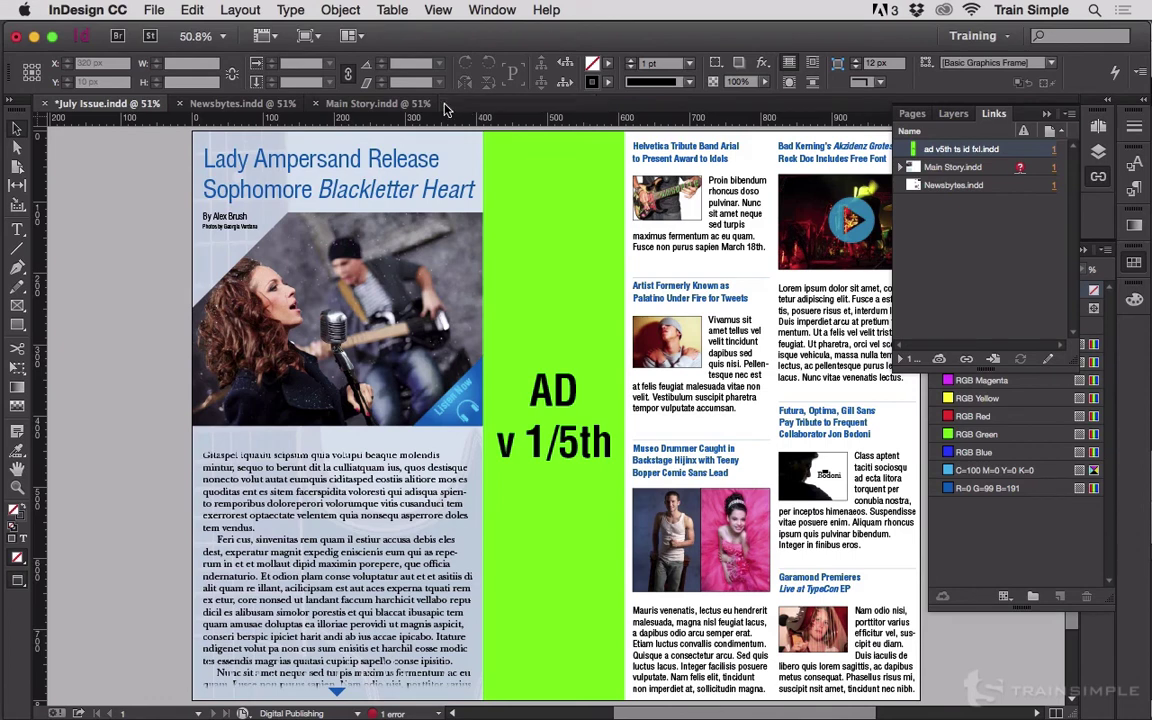
left_click(556, 287)
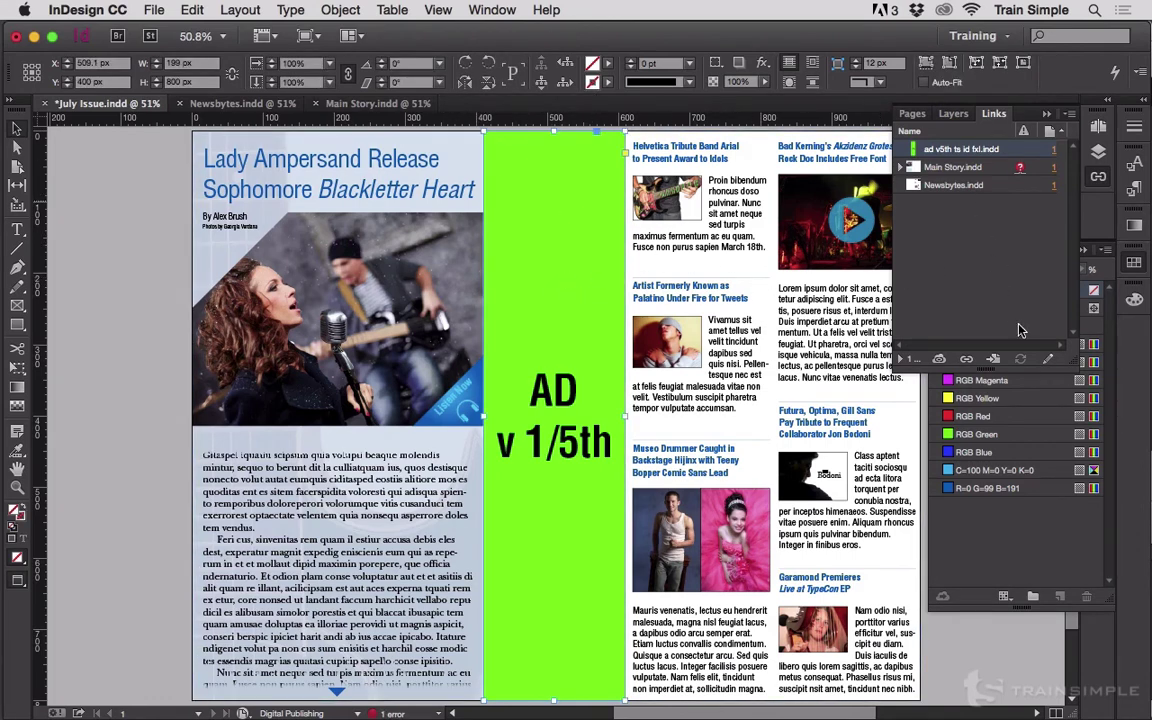
Edit the ad's original file, fill its background with RGB Red, then save and close it.
left_click(943, 359)
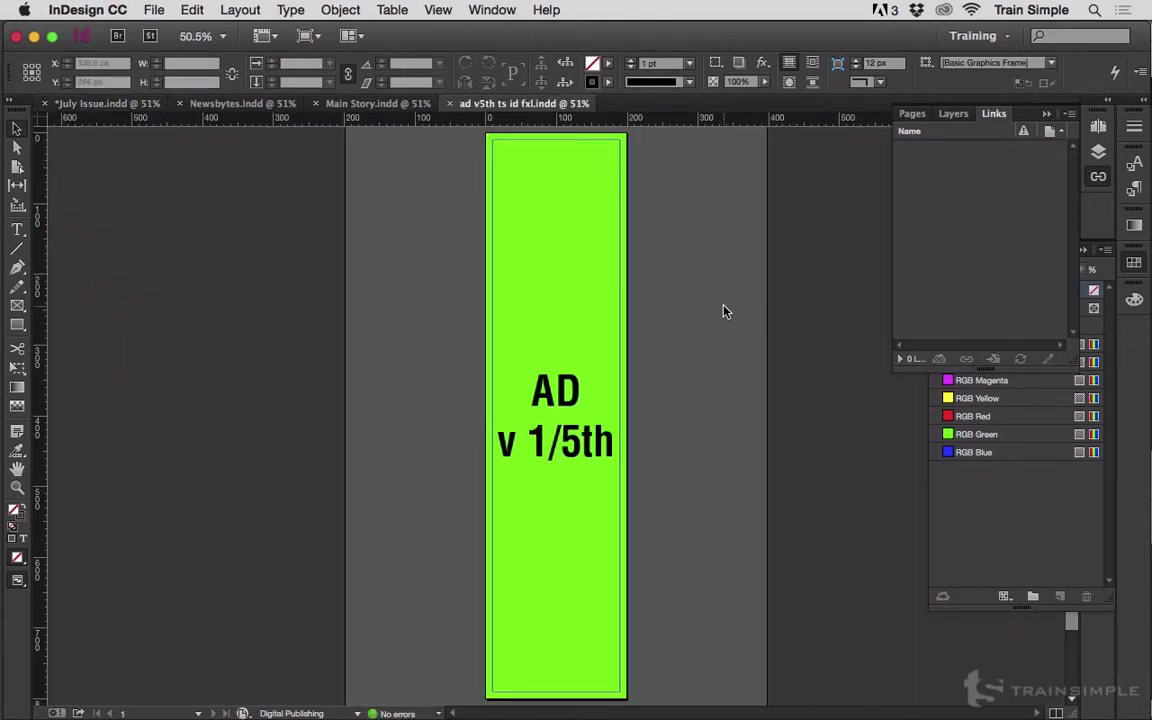
left_click(626, 284)
left_click(965, 418)
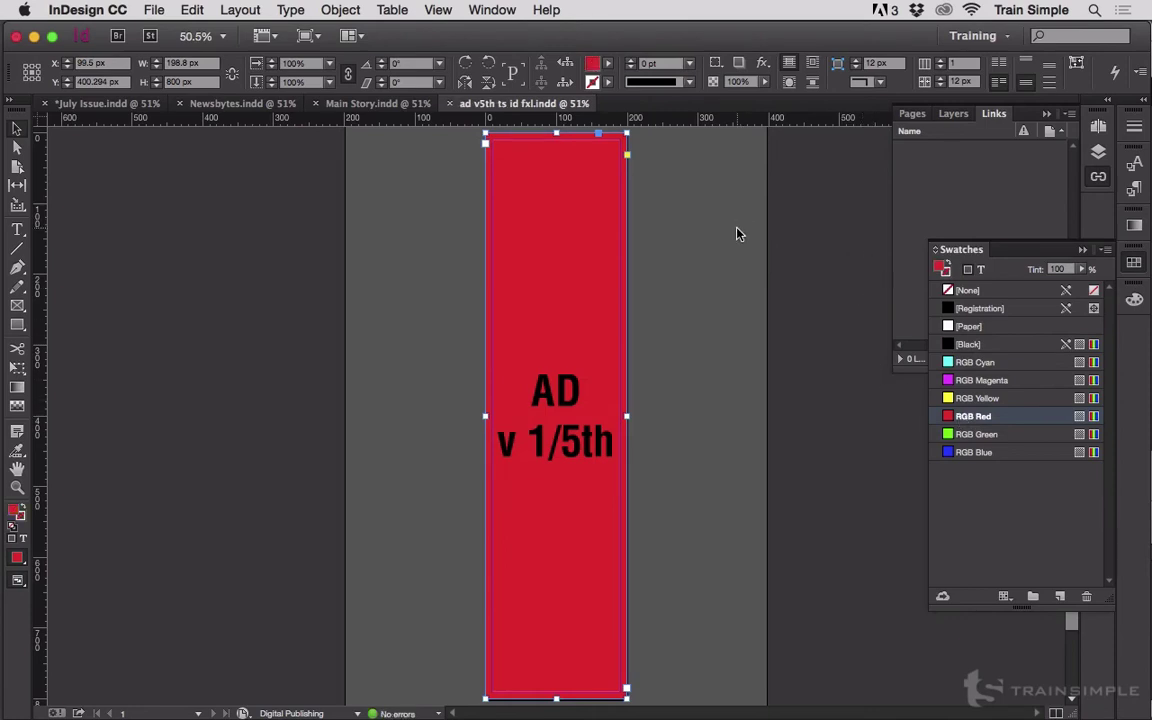
key("super+w")
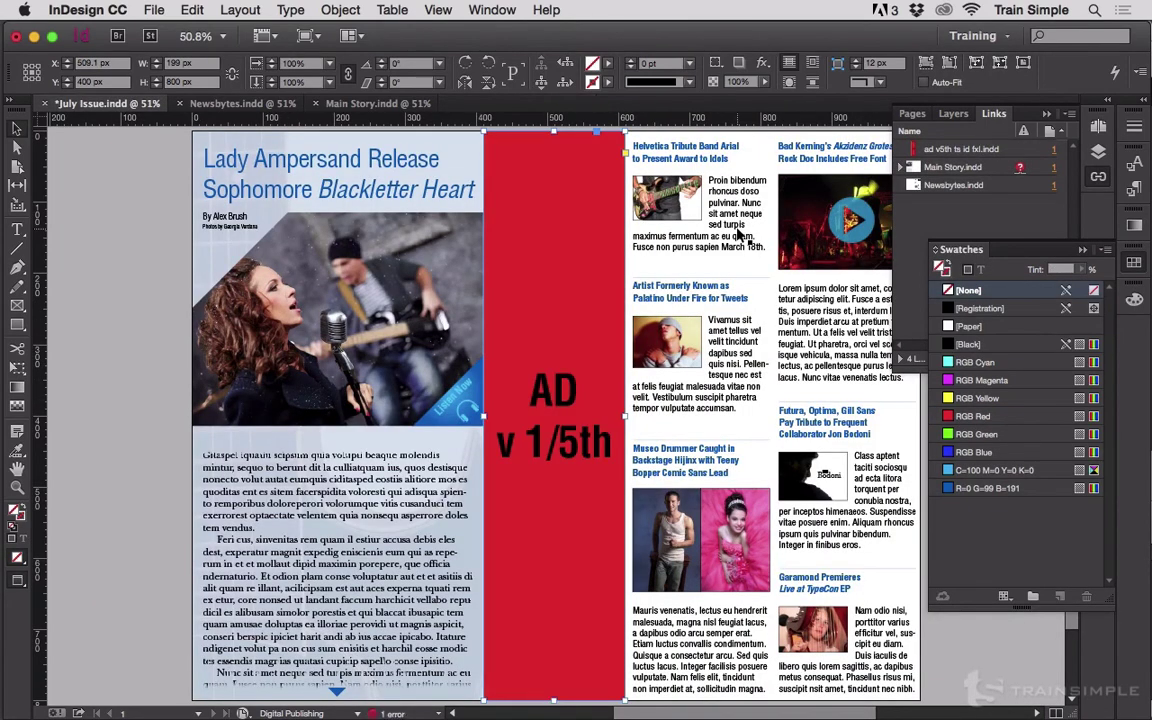
Collapse the Links and Swatches panels, select the placed spread, and pick Main Story.indd in Links.
left_click(739, 235)
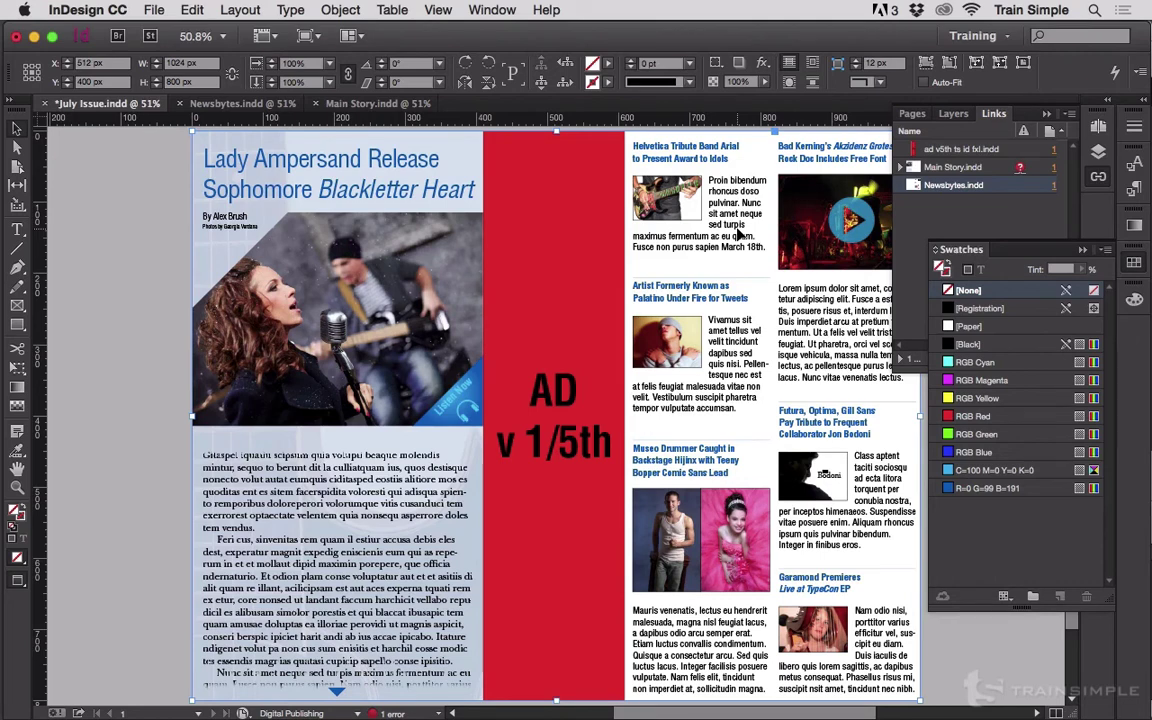
left_click(988, 150)
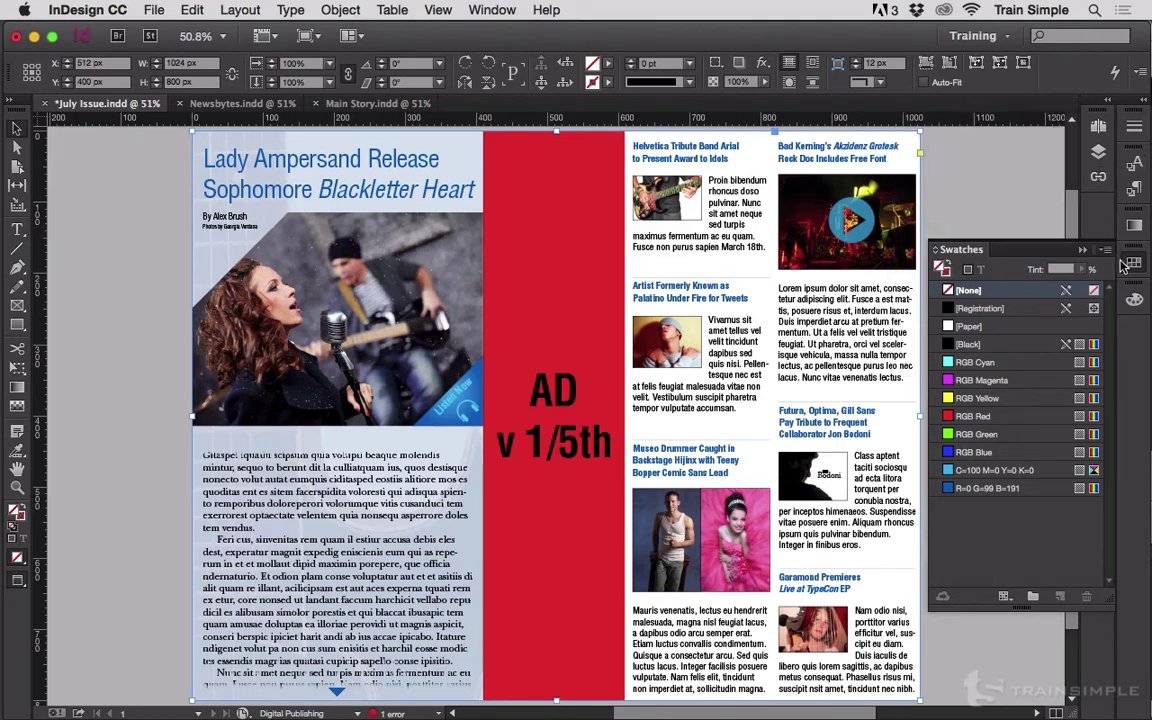
left_click(1122, 265)
left_click(962, 282)
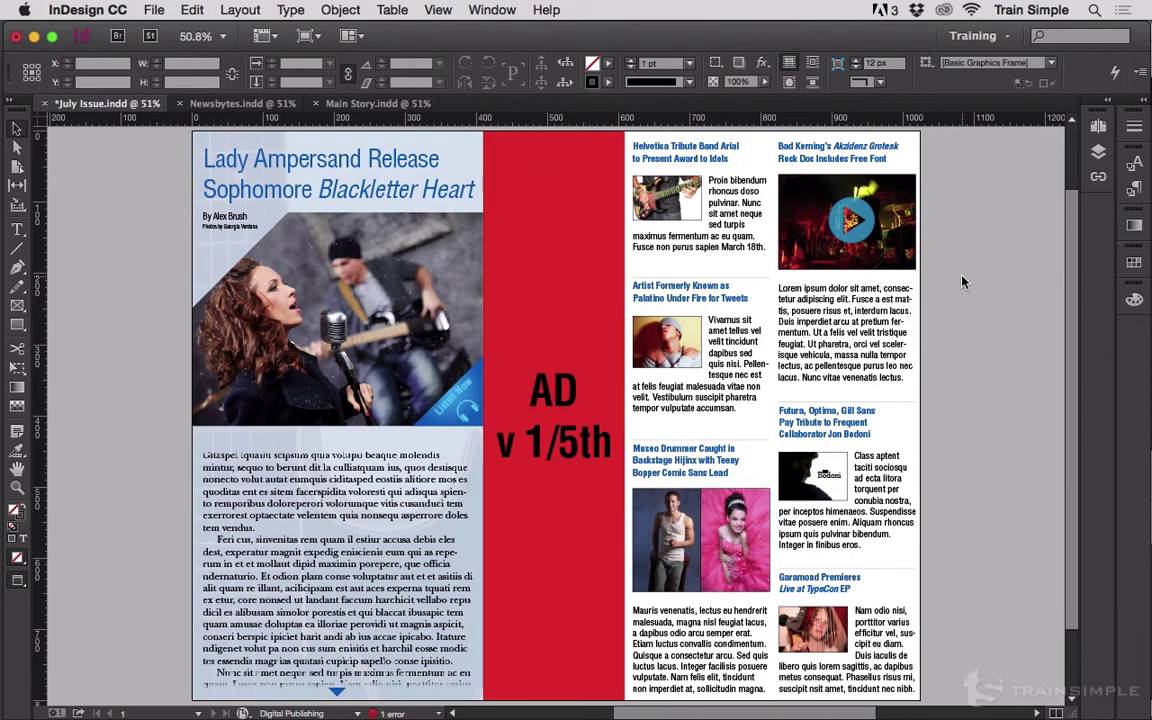
left_click(389, 383)
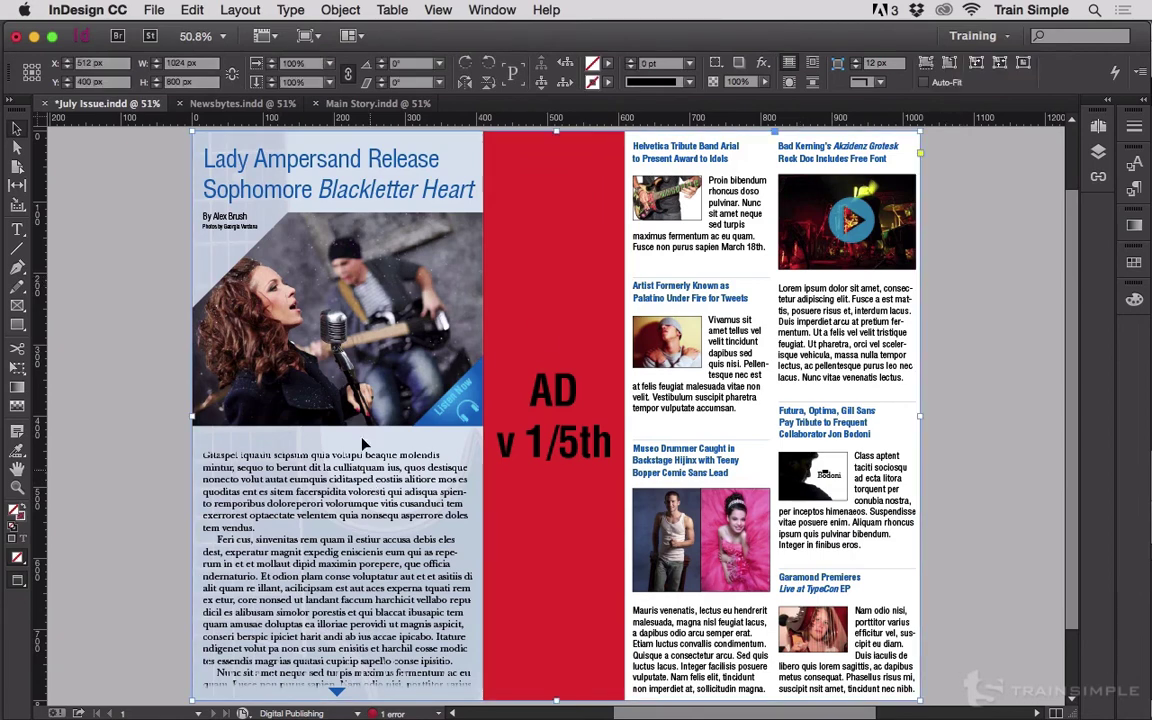
left_click(1098, 176)
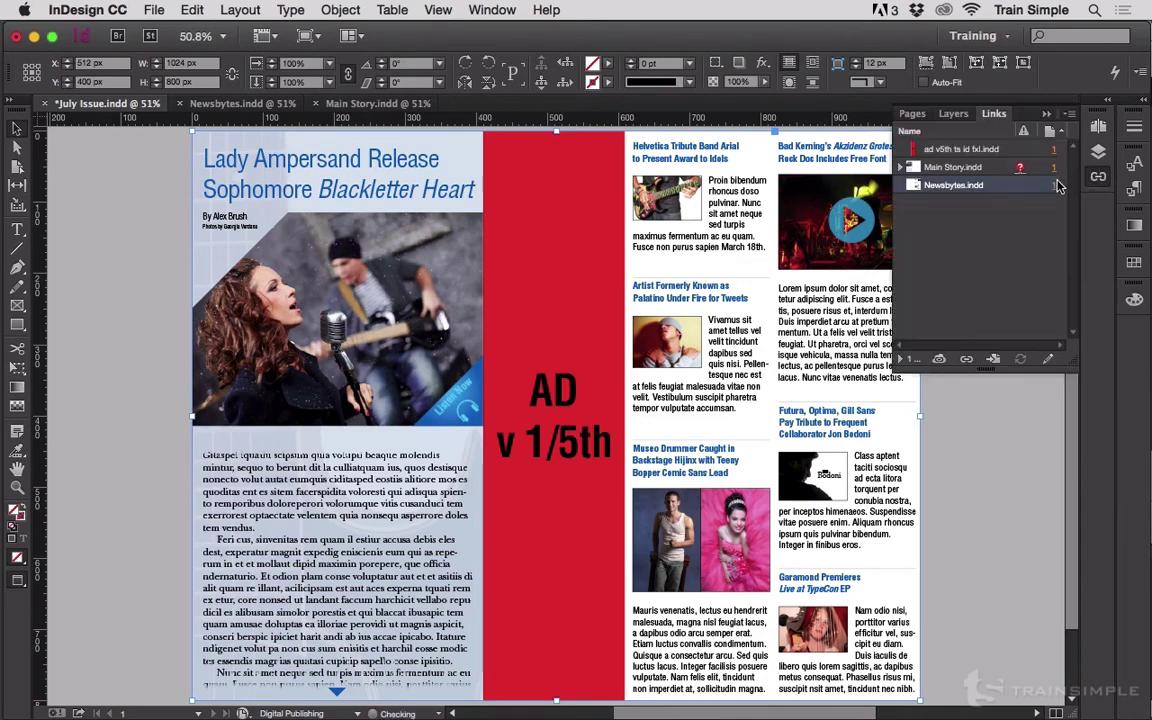
left_click(952, 168)
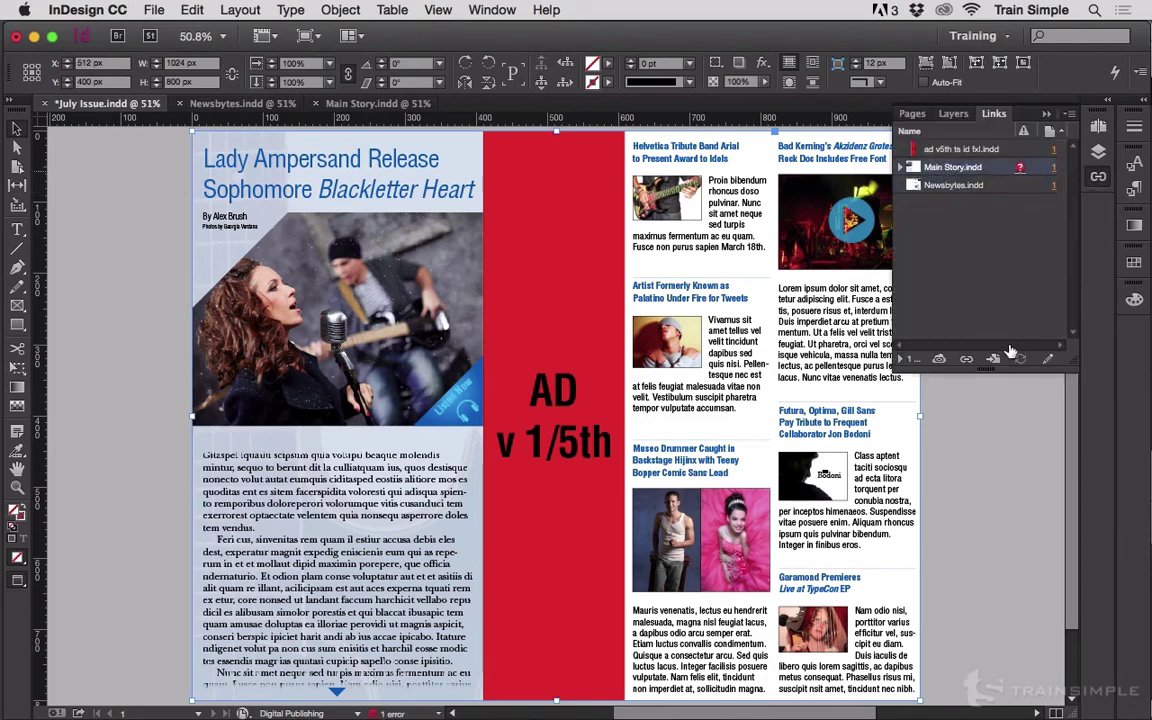
Edit Main Story.indd's original, inspect its frames and Newsbytes' Bad Kerning image, then return to July Issue.
left_click(1047, 359)
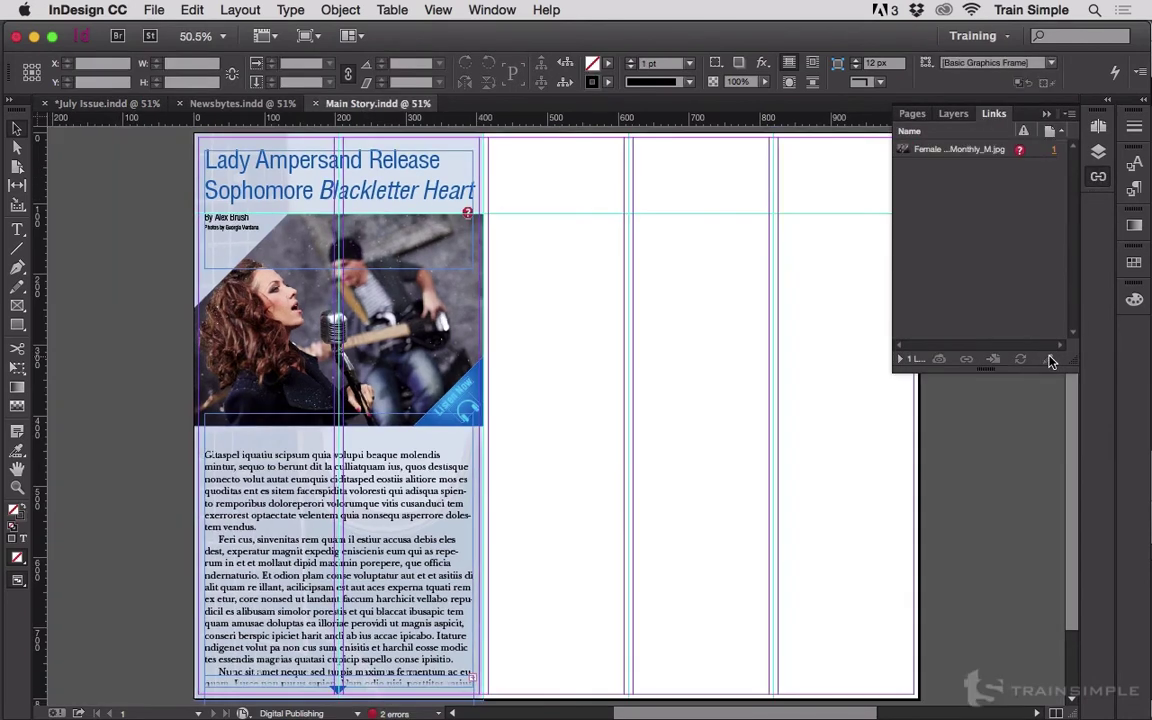
left_click(421, 494)
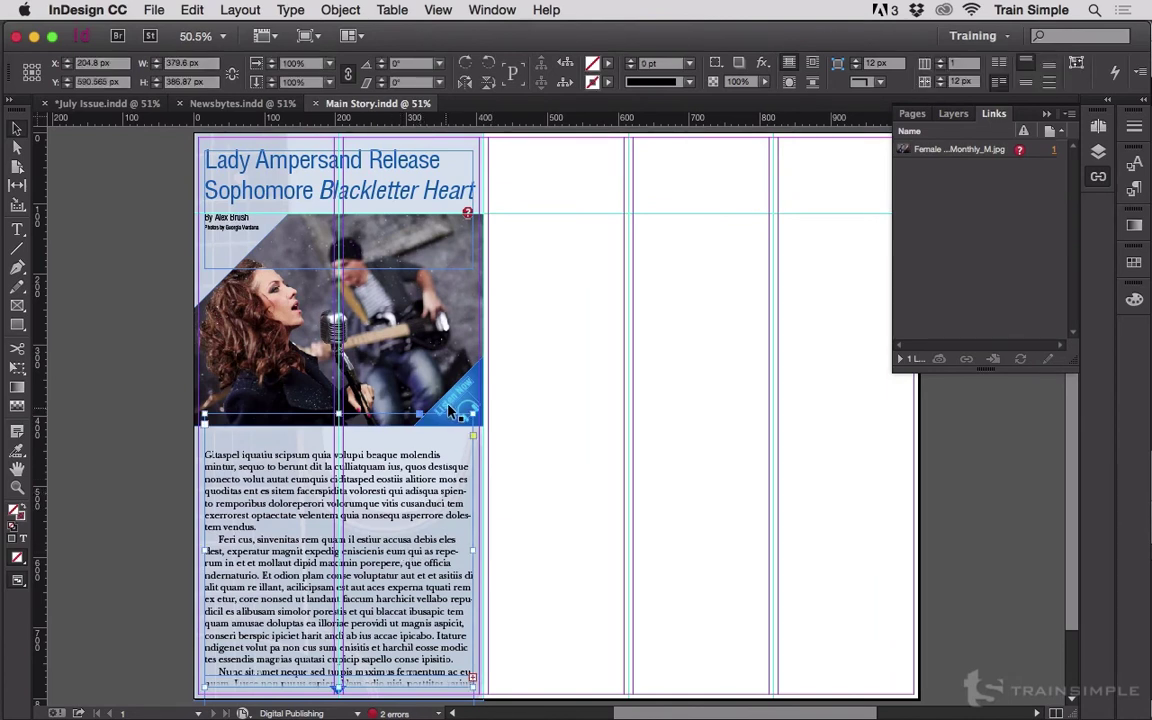
left_click(467, 401)
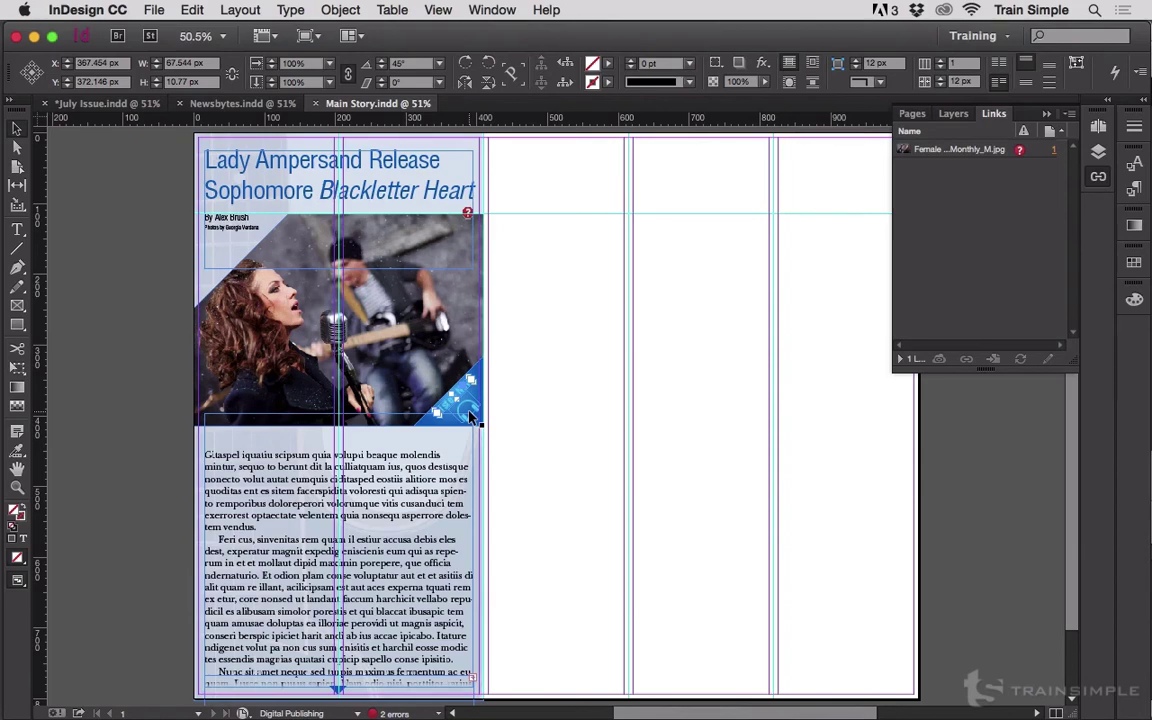
left_click(253, 106)
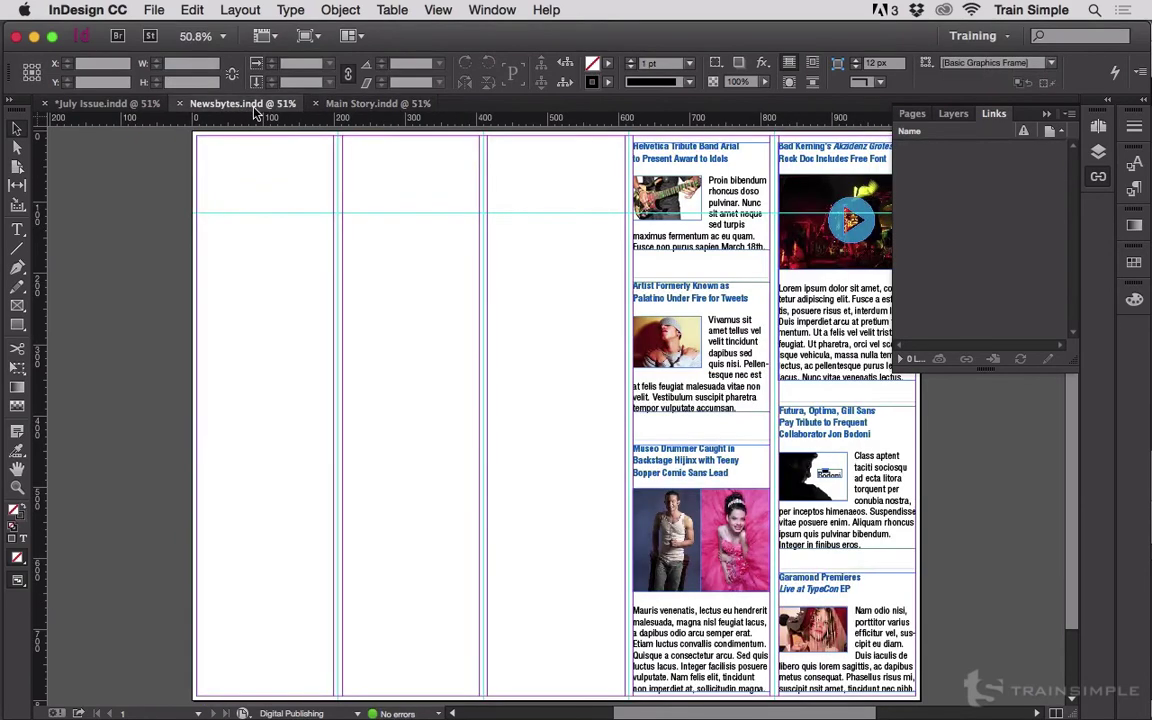
left_click(808, 248)
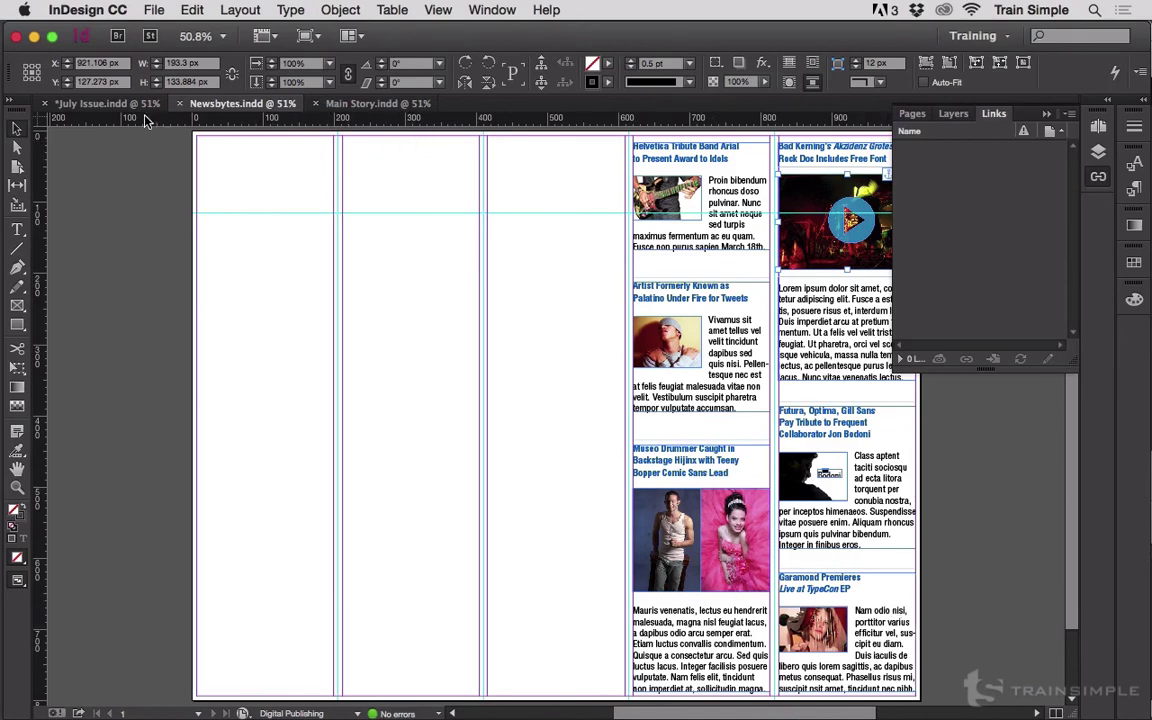
left_click(108, 104)
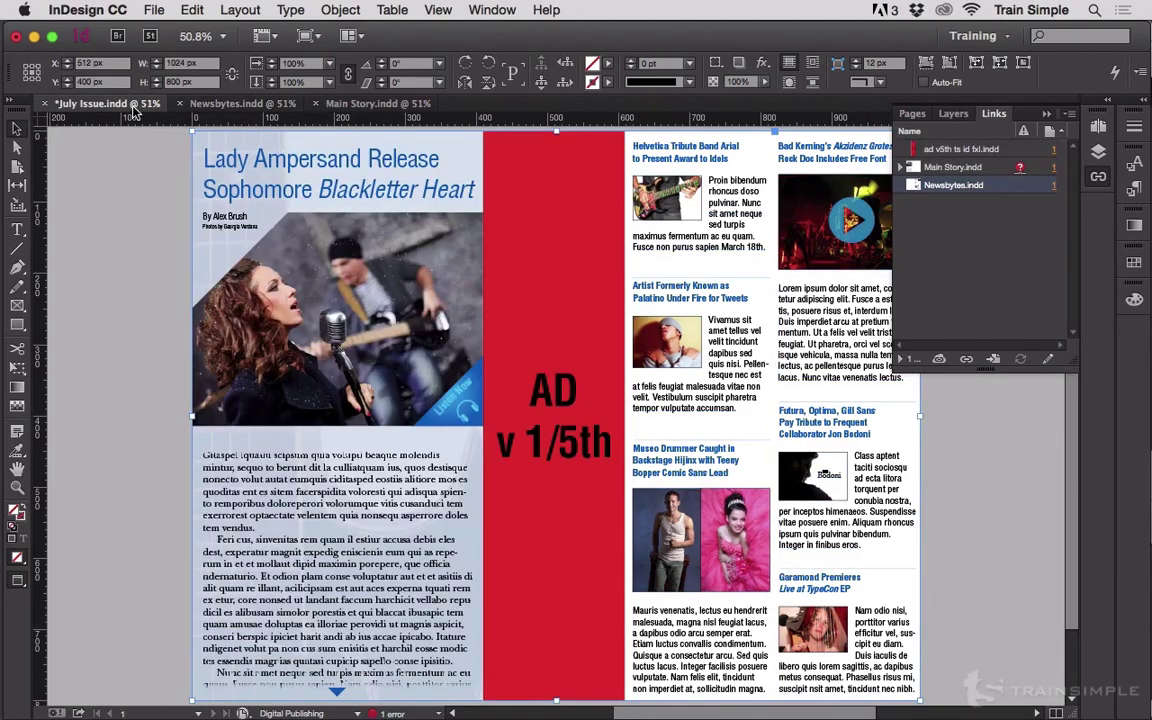
left_click(165, 159)
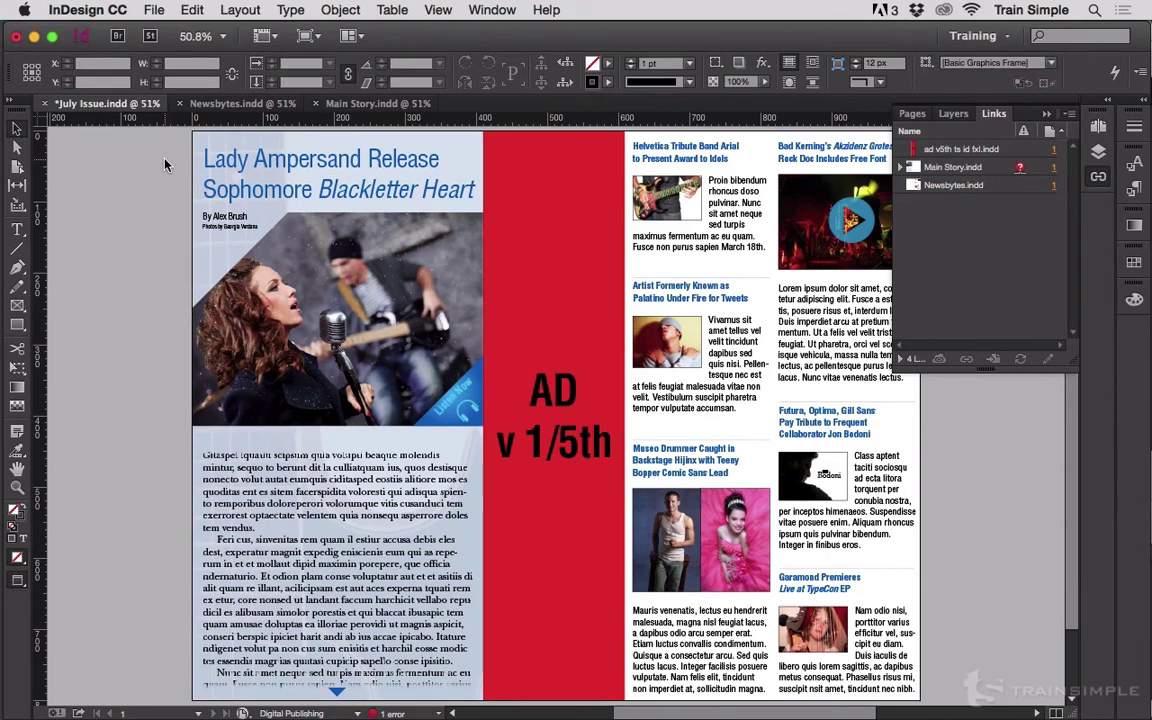